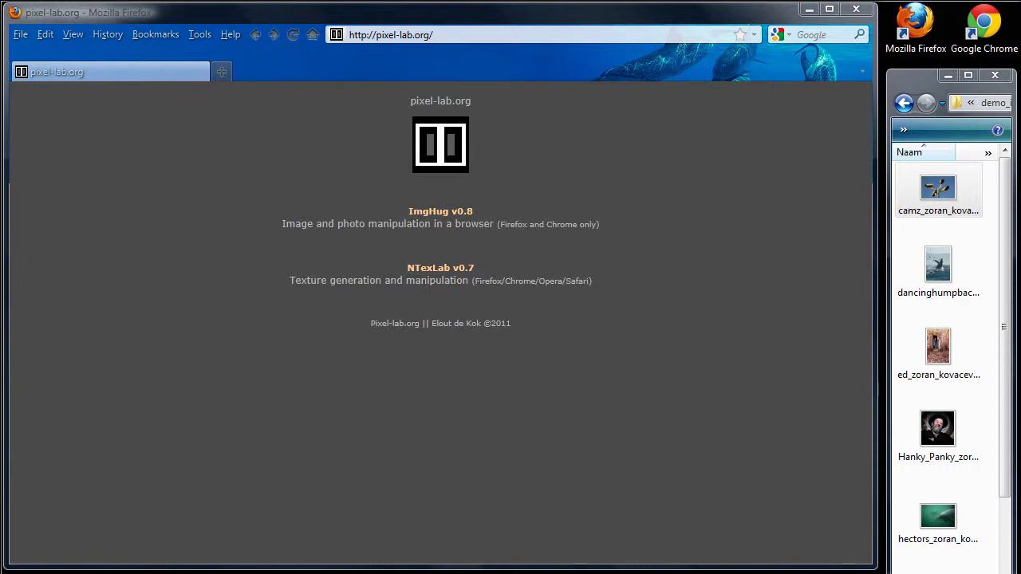
Open ImgHug v0.8 and load the humpback whale photo in place of the camera photo
click(436, 217)
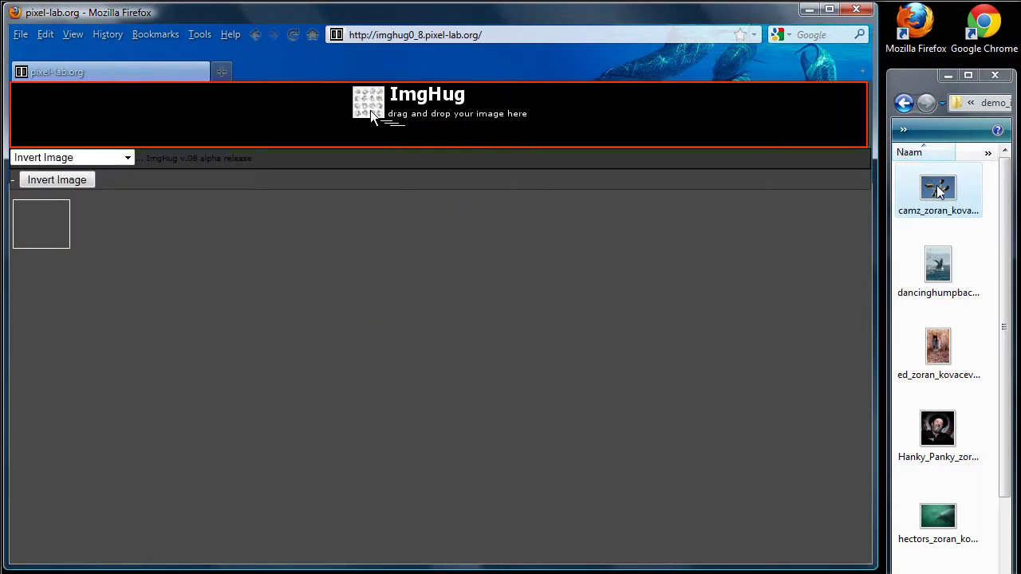
drag(937, 189, 593, 119)
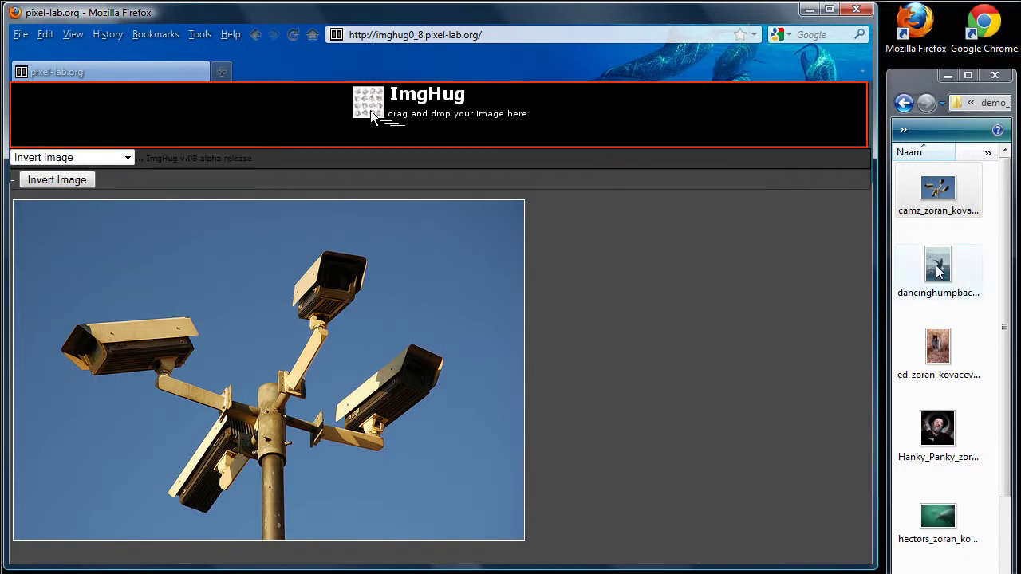
drag(938, 267, 586, 118)
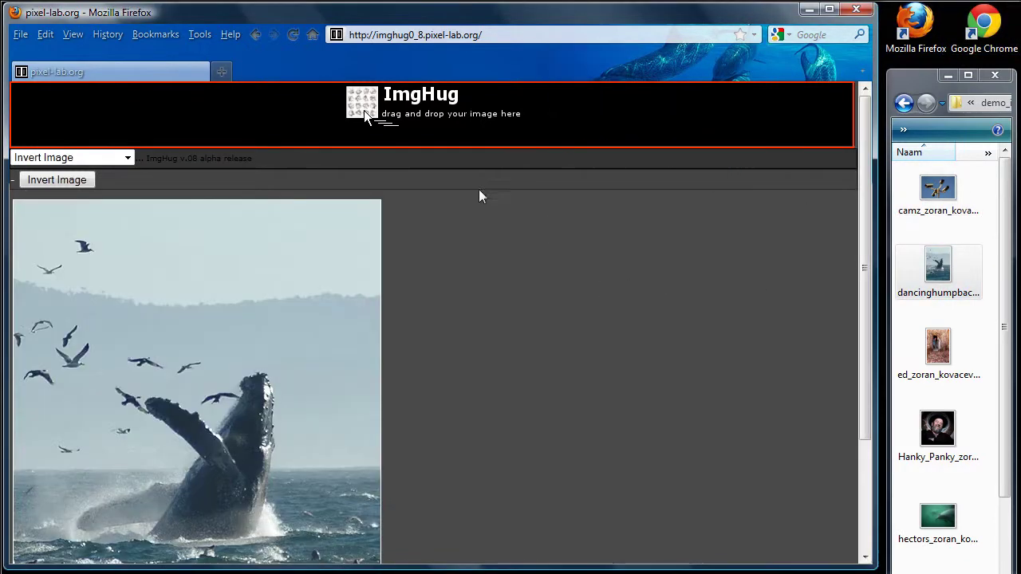
click(61, 177)
click(941, 364)
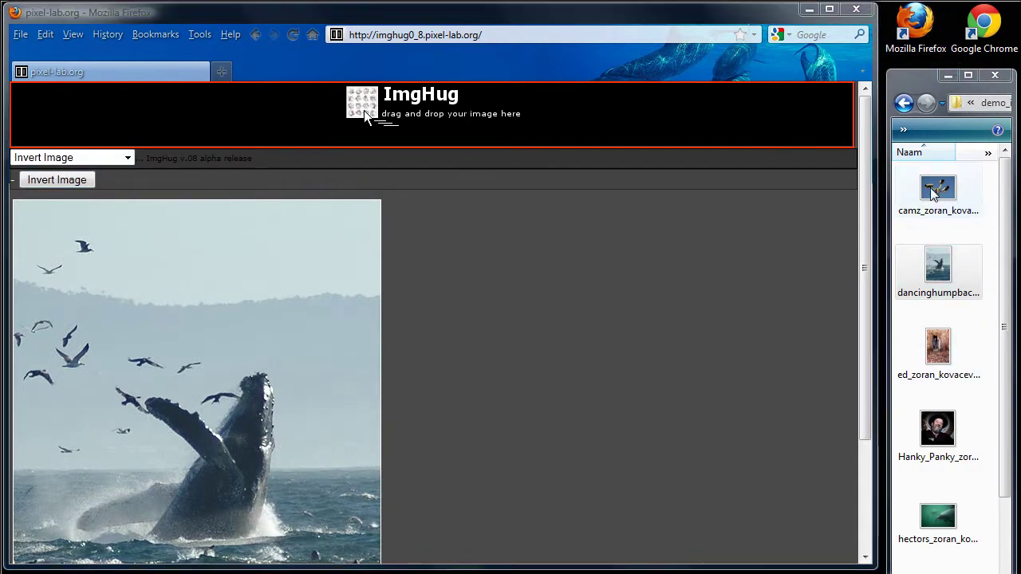
drag(941, 193, 346, 112)
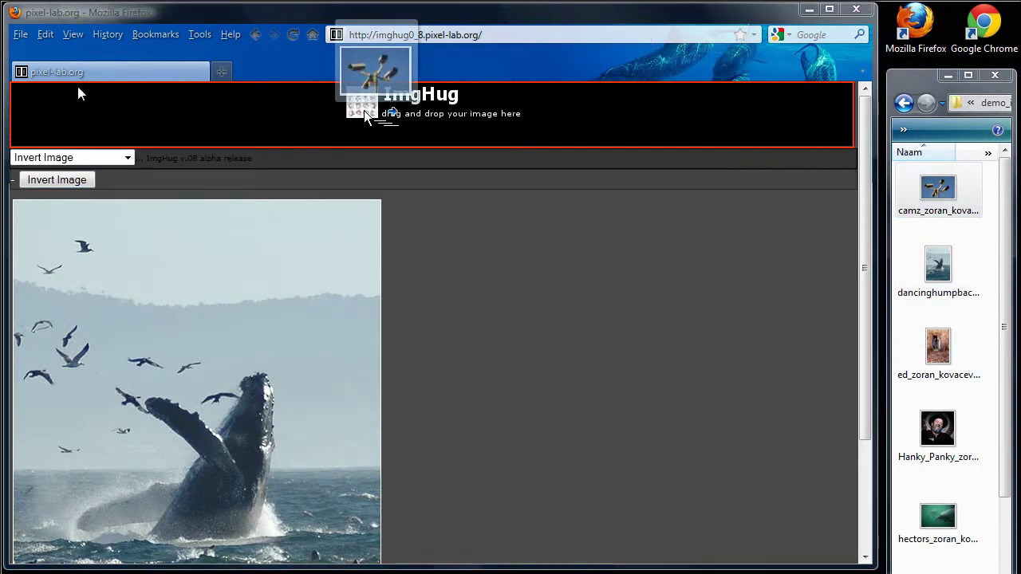
drag(345, 154, 674, 291)
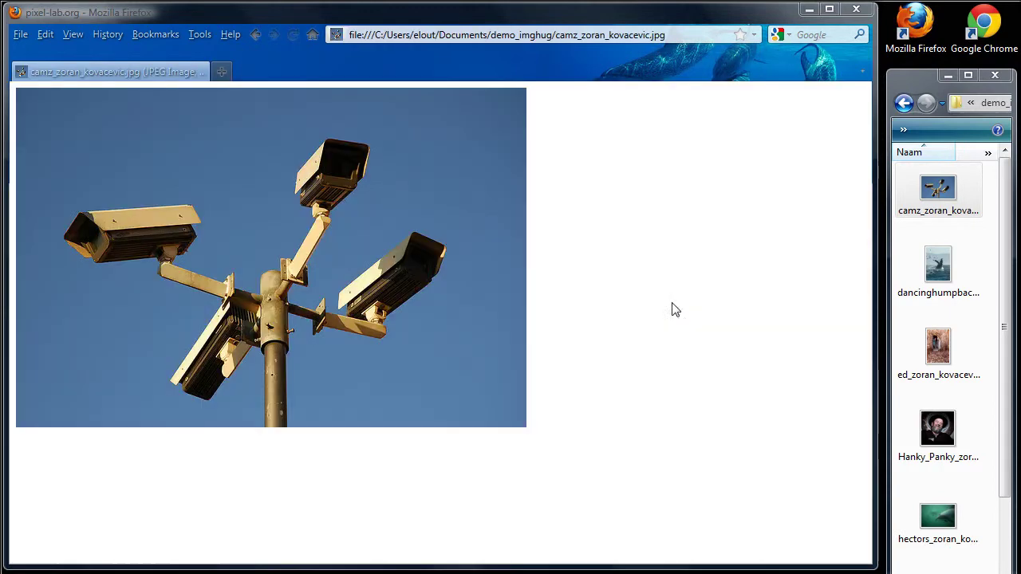
click(255, 35)
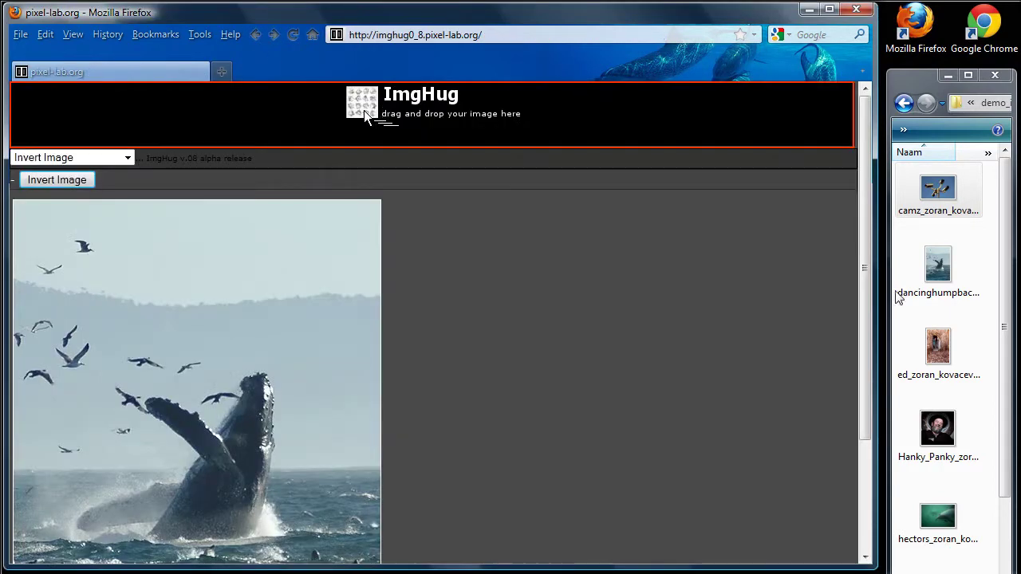
drag(937, 188, 574, 119)
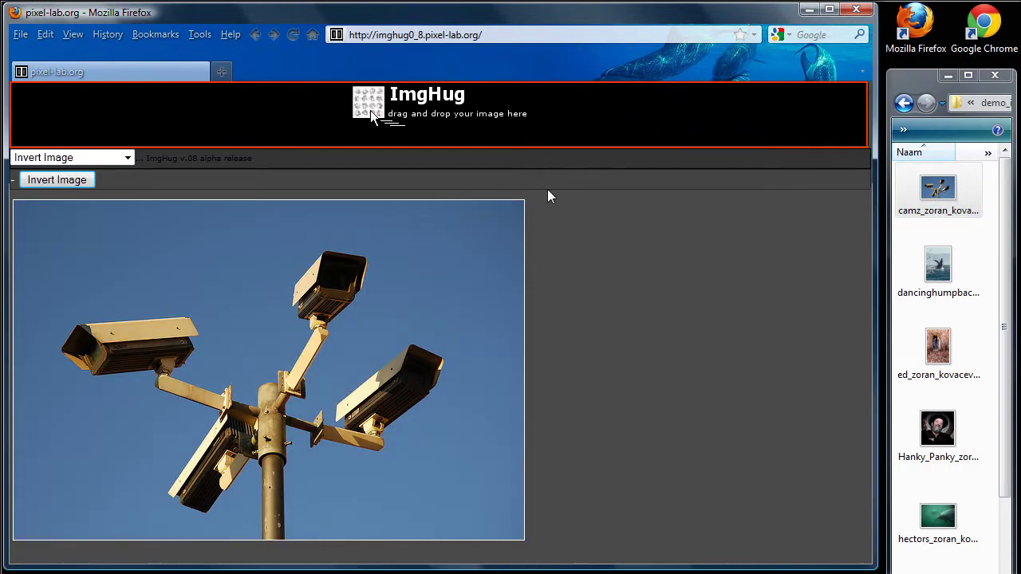
Invert the camera photo twice, then flip it both ways and rotate 90° back to landscape
click(49, 180)
click(48, 180)
click(130, 158)
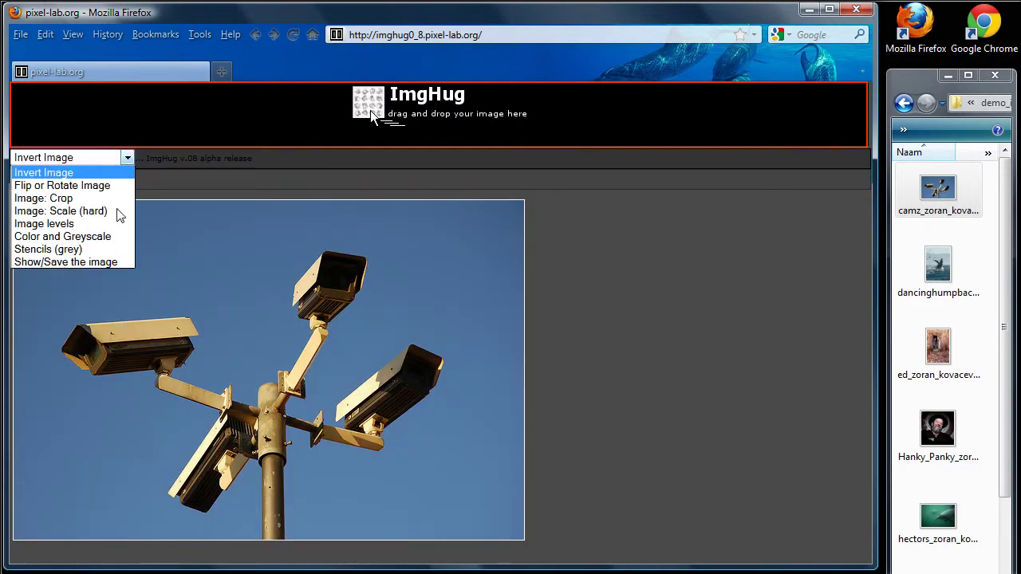
click(80, 185)
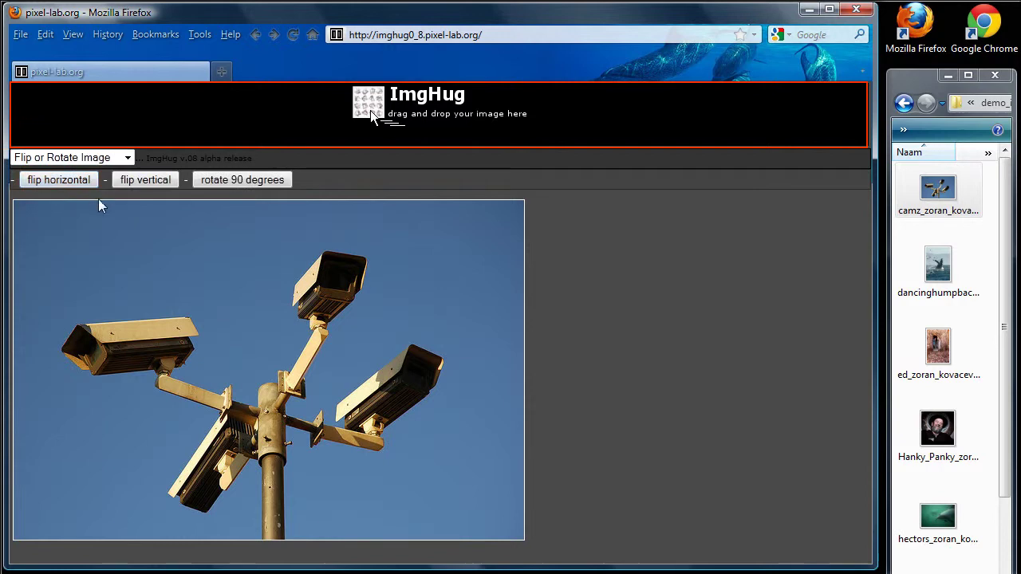
click(55, 178)
click(145, 179)
click(145, 179)
click(241, 181)
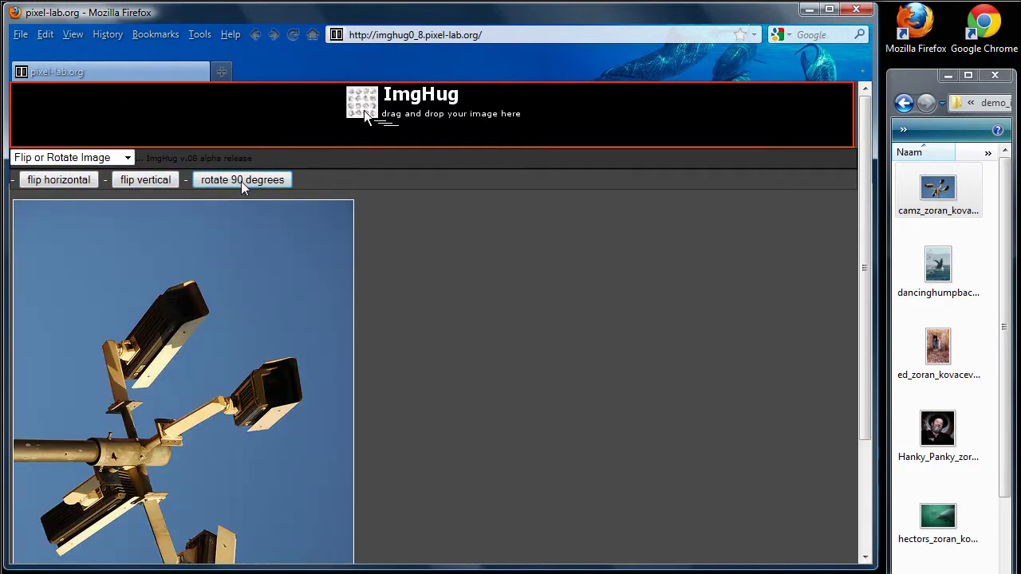
click(241, 181)
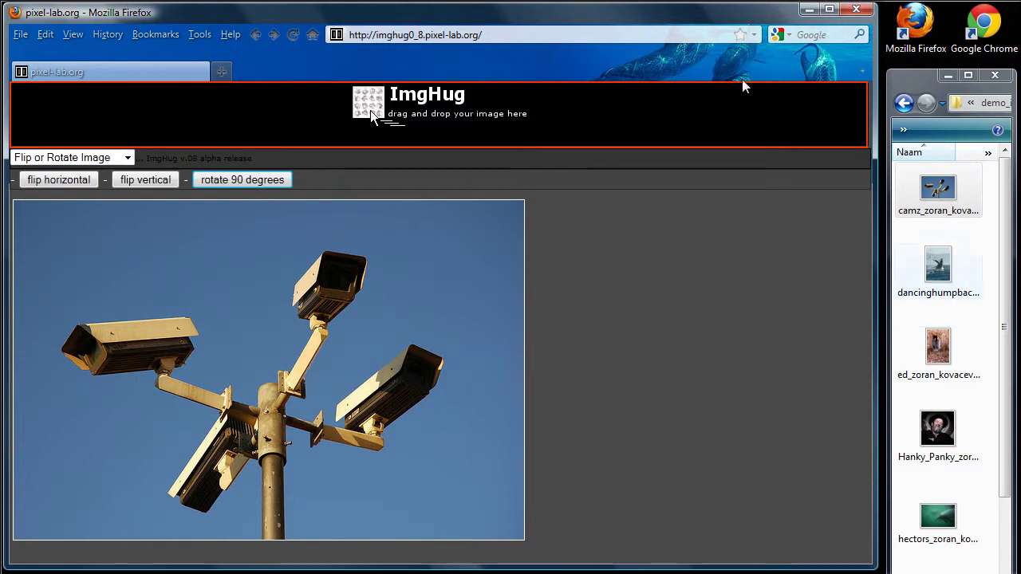
Crop the camera photo to 509 × 386 by trimming its left, right and top edges
click(112, 157)
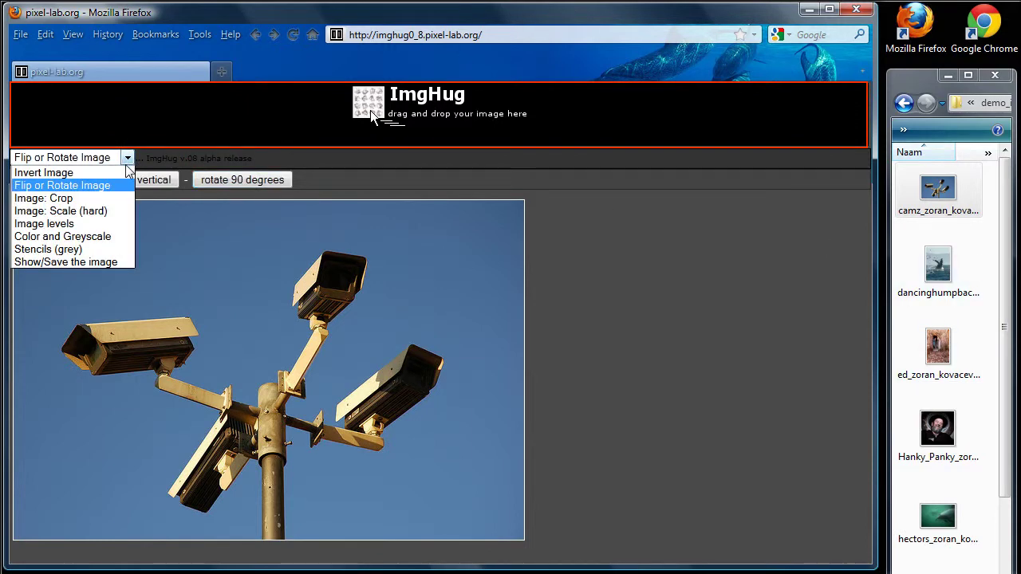
click(88, 203)
drag(16, 370, 54, 372)
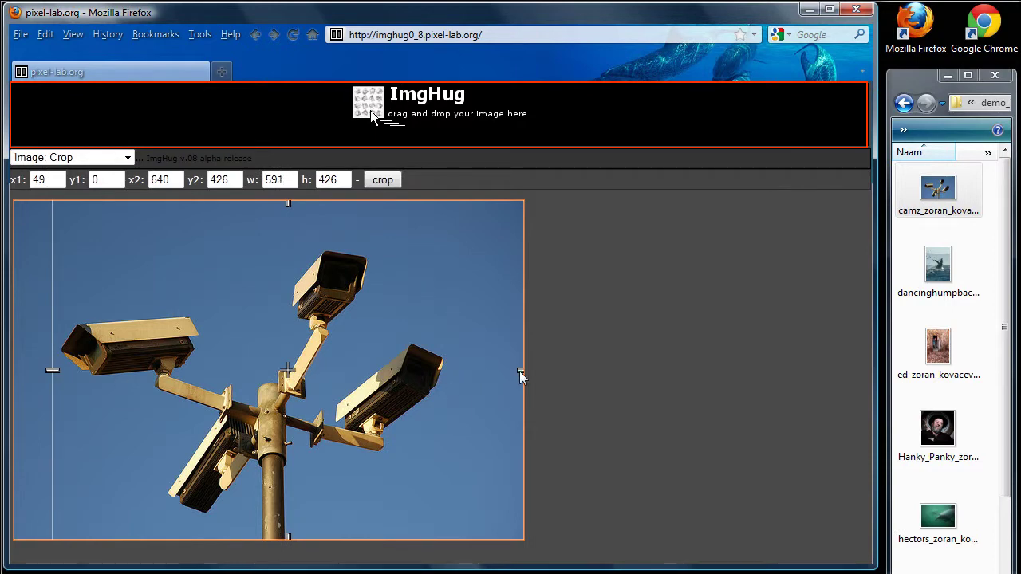
drag(523, 370, 459, 372)
drag(257, 201, 256, 231)
mouse_move(255, 391)
mouse_down()
mouse_move(272, 360)
mouse_move(258, 397)
mouse_up()
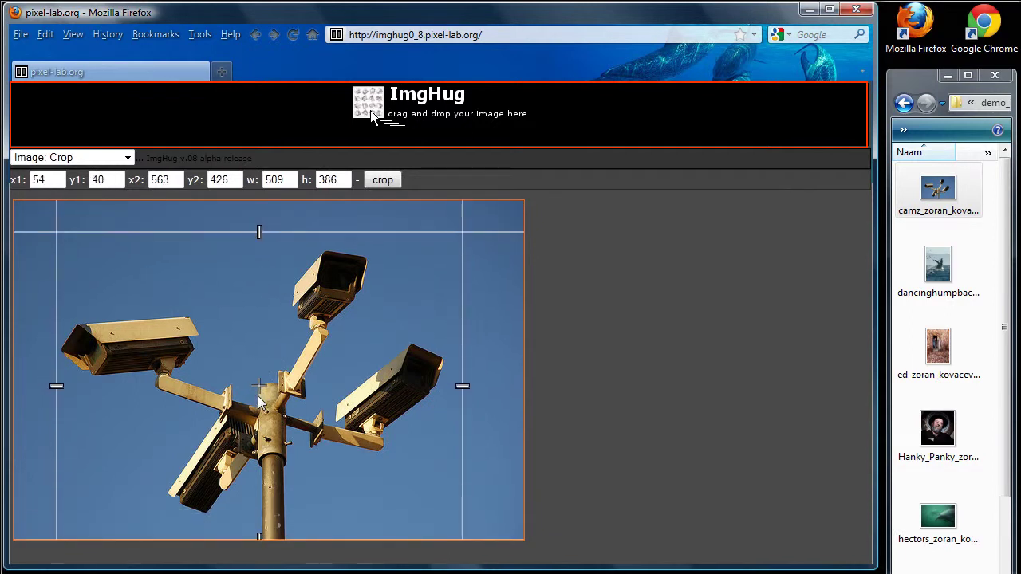
click(380, 180)
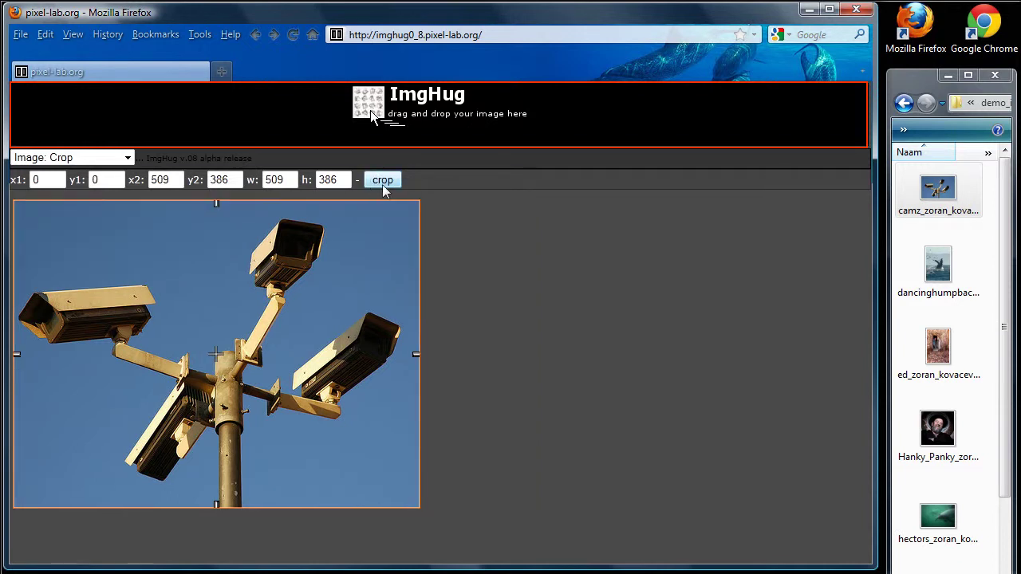
Hard-scale the camera photo to 395 × 300 with locked proportions, then rescale it larger
click(120, 158)
click(86, 212)
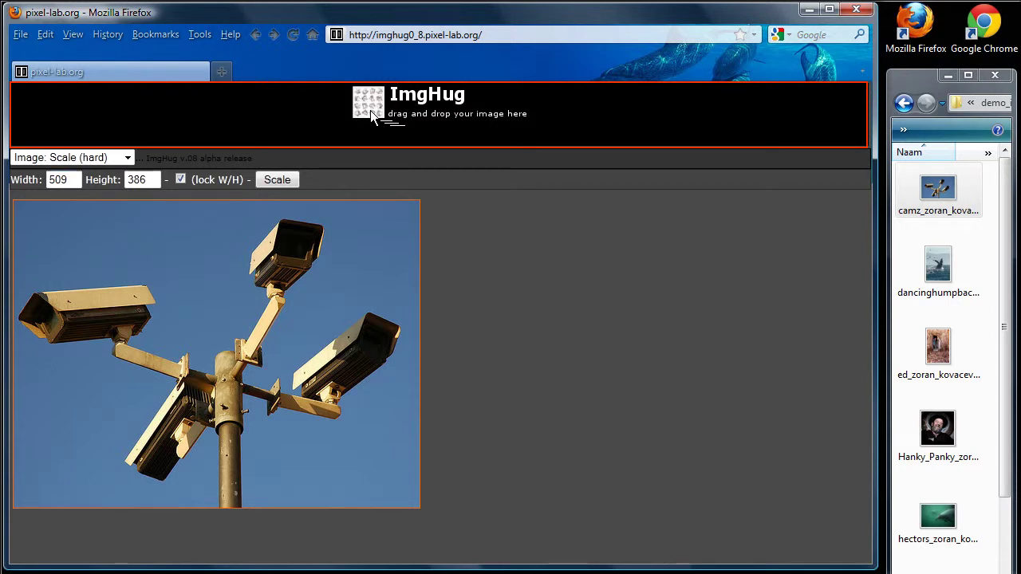
key(Tab)
text(300)
click(285, 182)
click(271, 180)
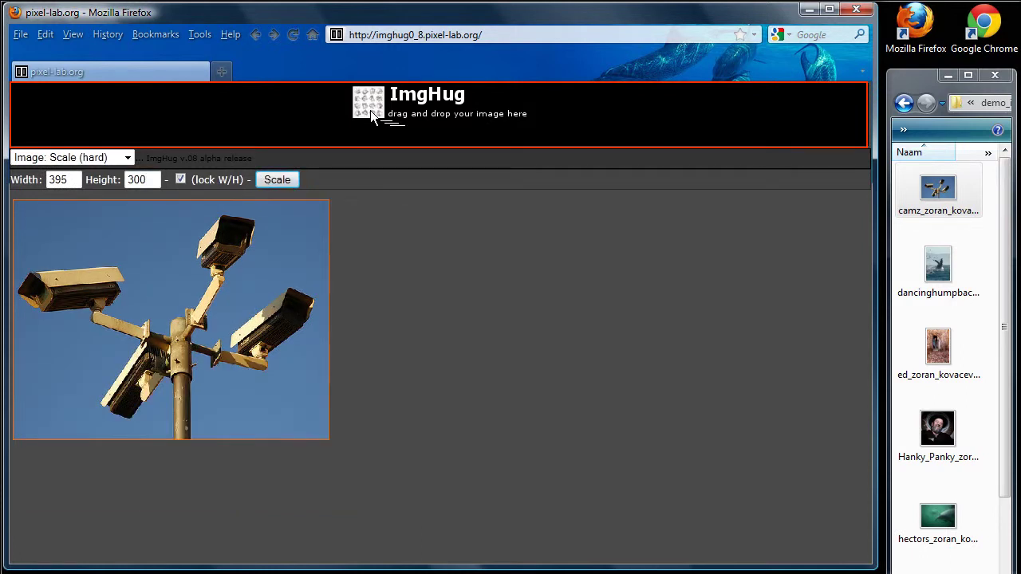
double_click(137, 179)
text(500)
click(273, 178)
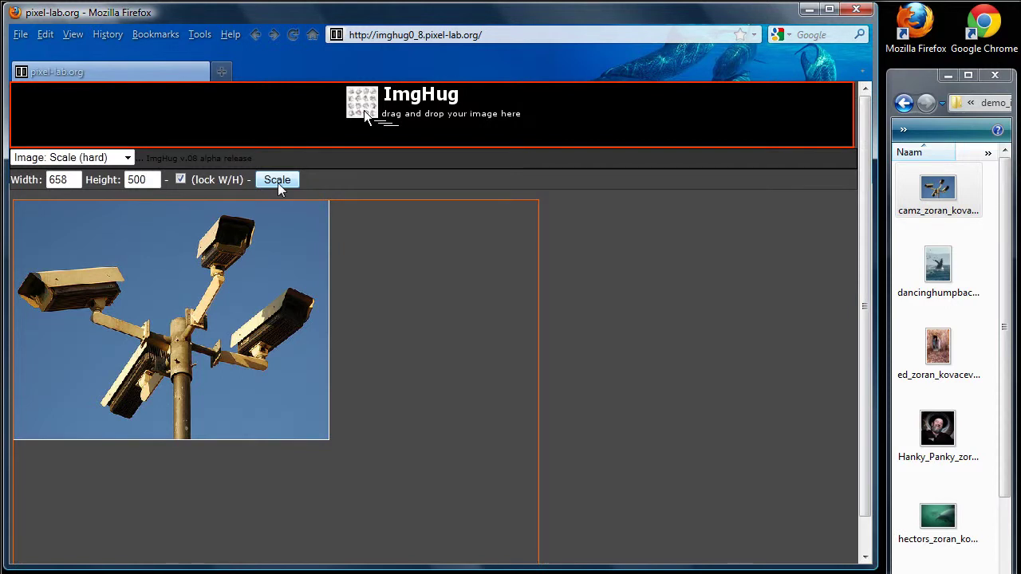
click(277, 183)
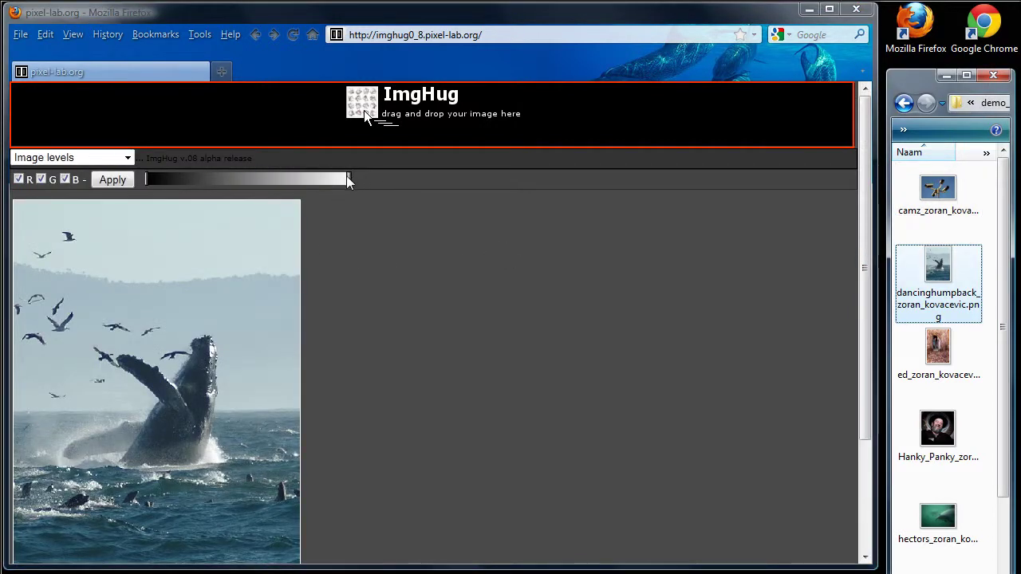
click(347, 181)
mouse_move(347, 181)
mouse_down()
mouse_move(288, 180)
mouse_move(354, 179)
mouse_up()
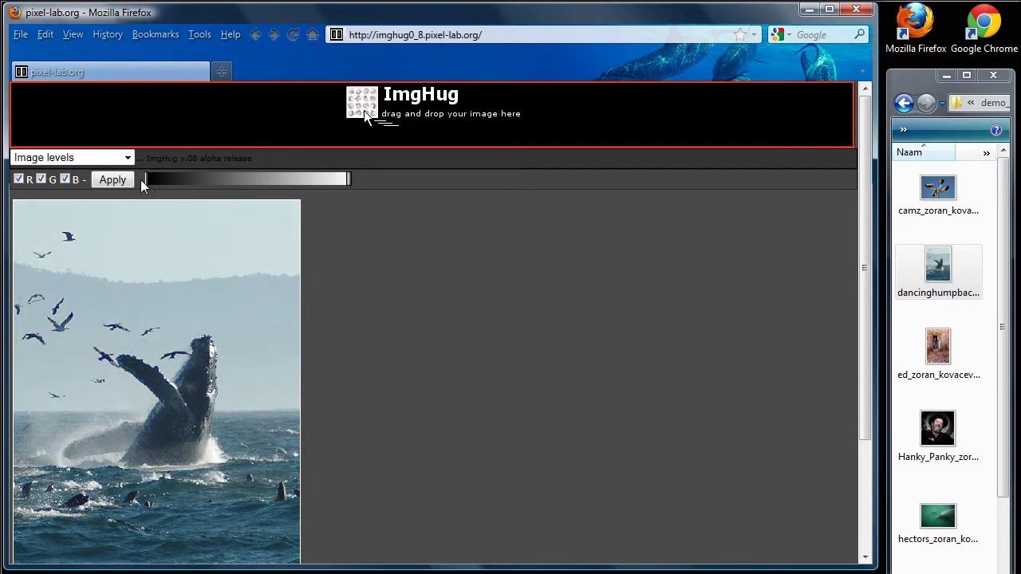
mouse_move(153, 180)
mouse_down()
mouse_move(215, 180)
mouse_move(153, 177)
mouse_up()
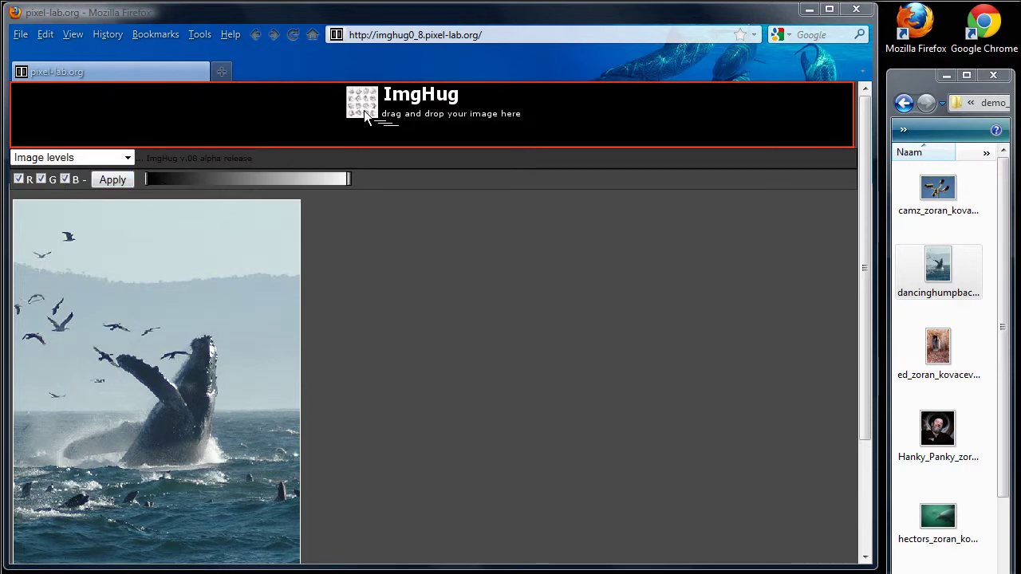
Adjust the whale photo's blue and red channel shadow and midtone levels for a pink-violet tint
click(40, 178)
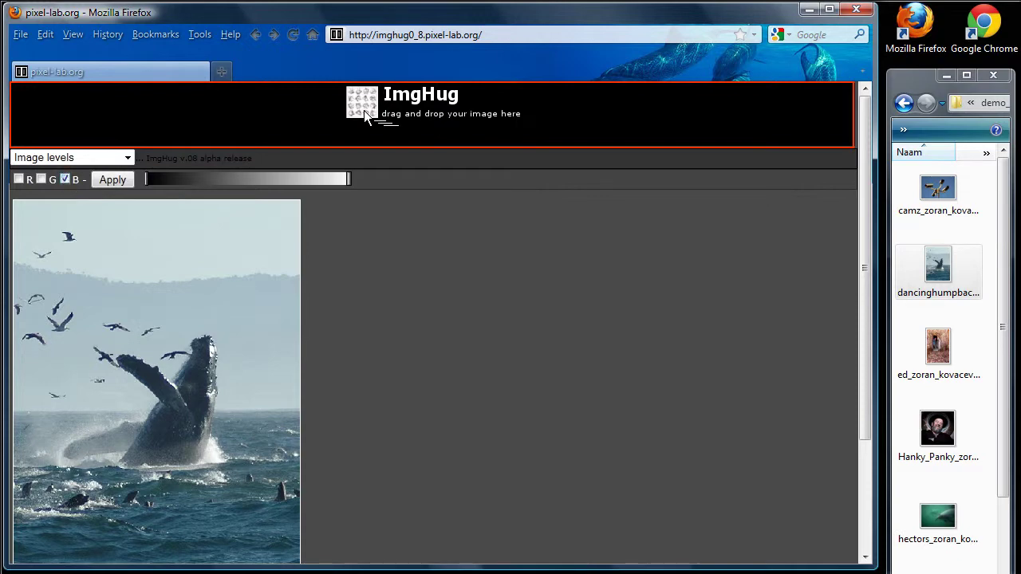
drag(348, 179, 263, 182)
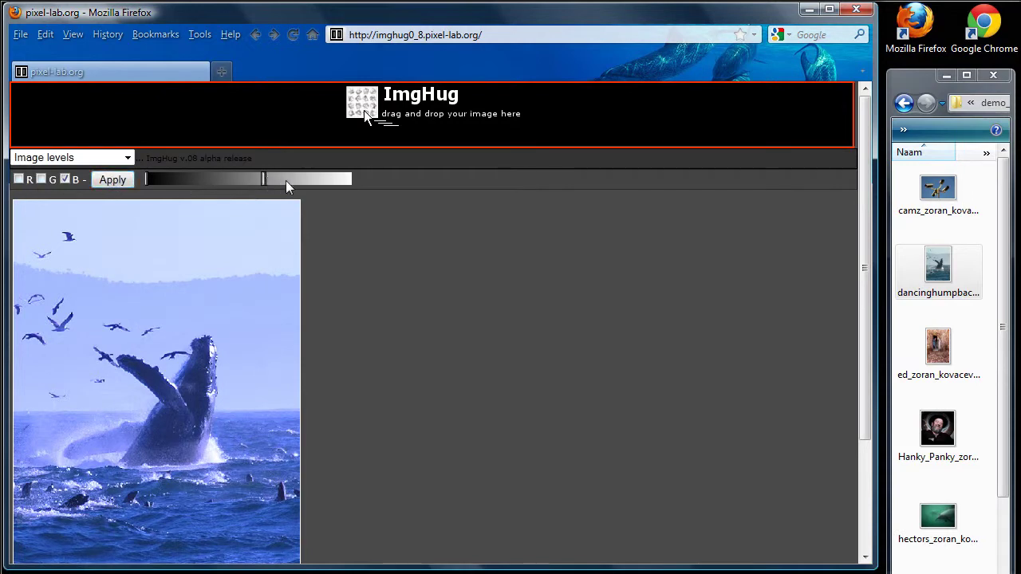
drag(295, 180, 361, 178)
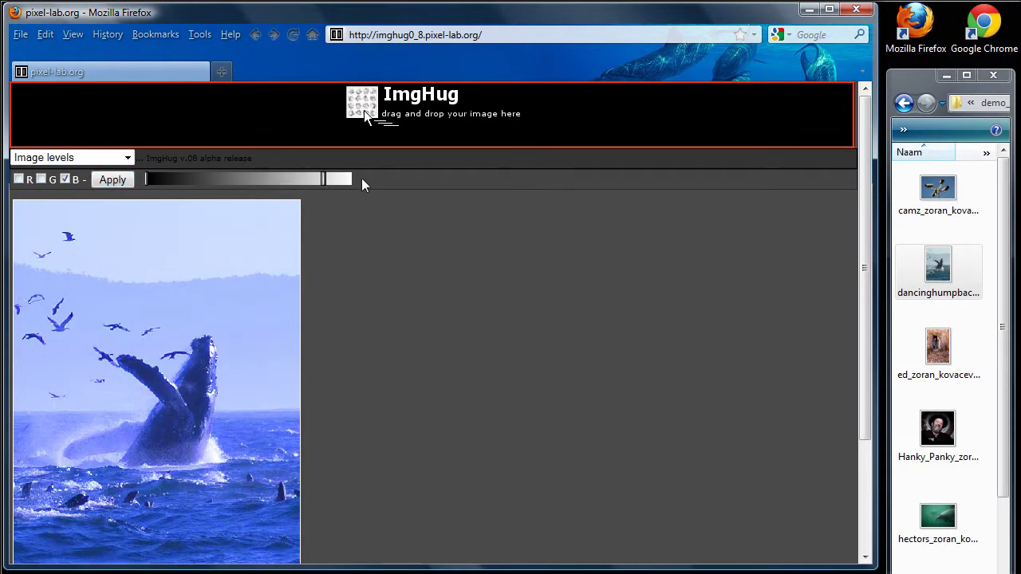
click(18, 178)
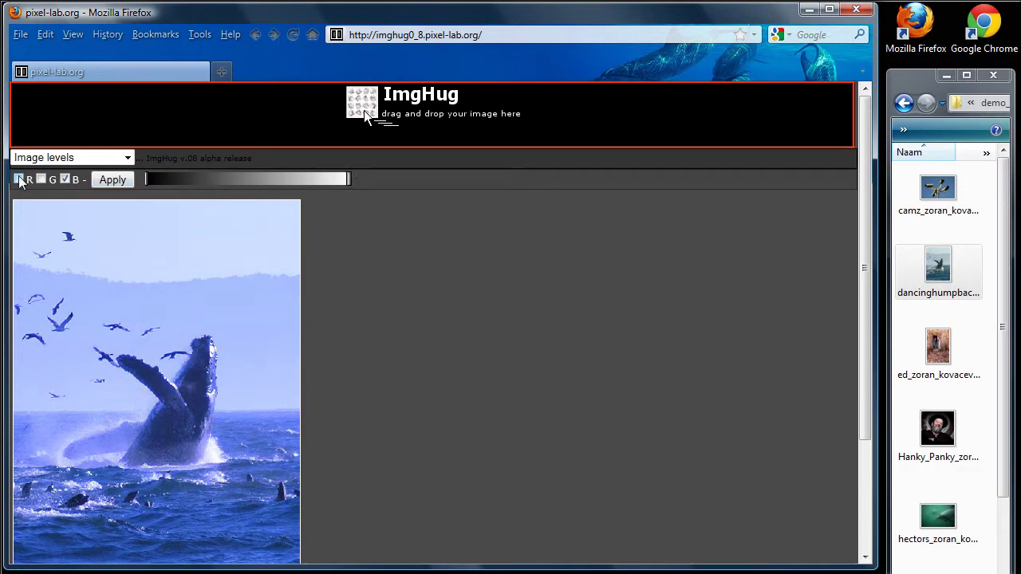
drag(149, 178, 202, 177)
click(117, 179)
mouse_move(349, 177)
mouse_down()
mouse_move(273, 181)
mouse_move(287, 183)
mouse_up()
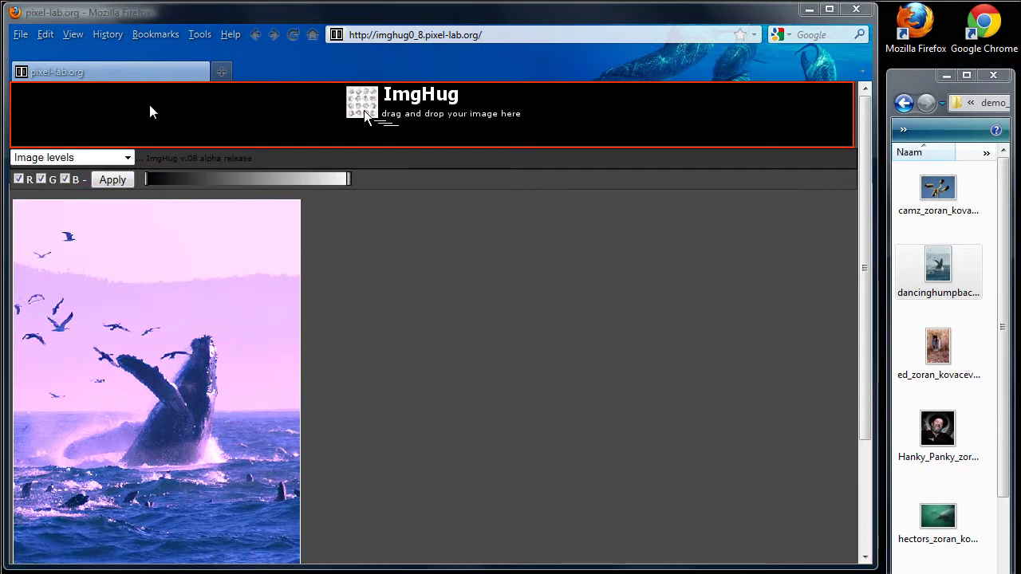
Switch to Color and Greyscale and load the waterlooplein03 photo with a purplish tone
click(127, 163)
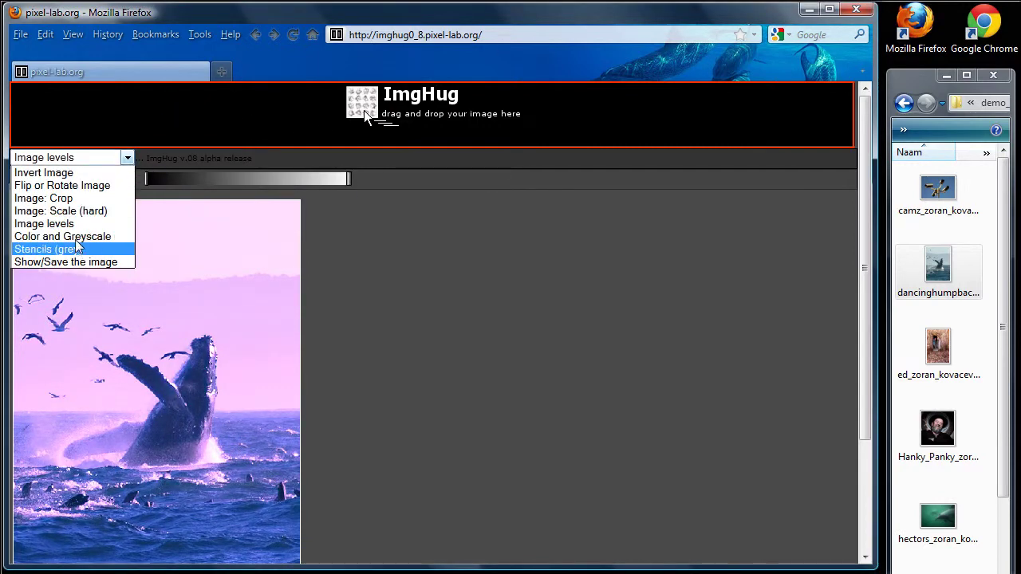
click(84, 238)
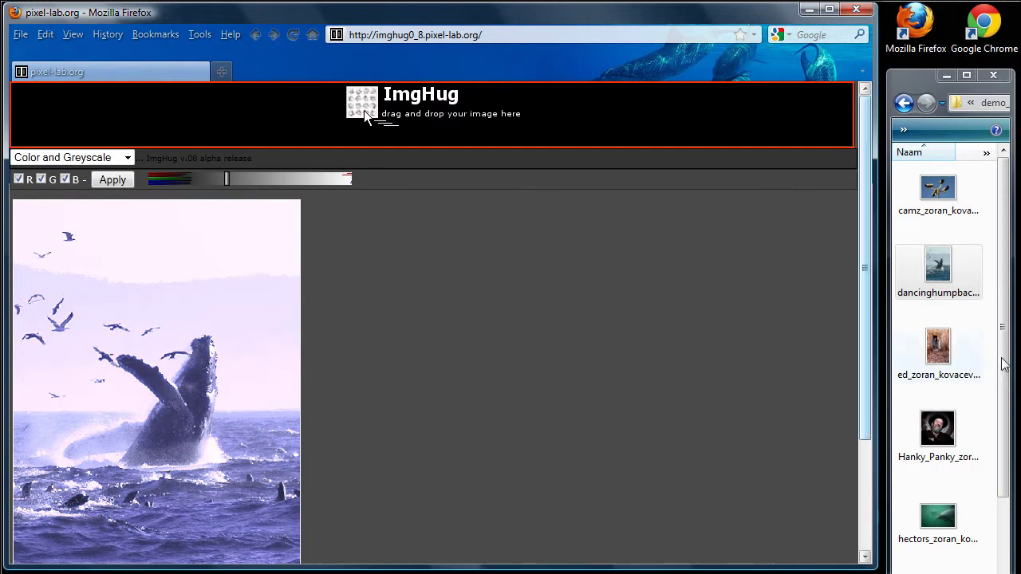
drag(1000, 333, 1006, 450)
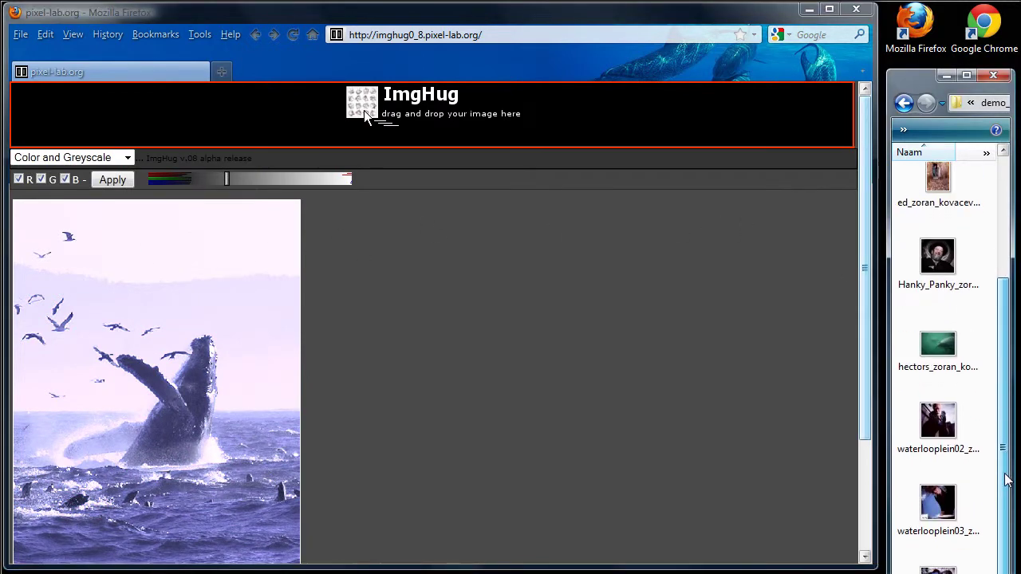
mouse_move(938, 504)
mouse_down()
mouse_move(599, 199)
mouse_move(588, 125)
mouse_up()
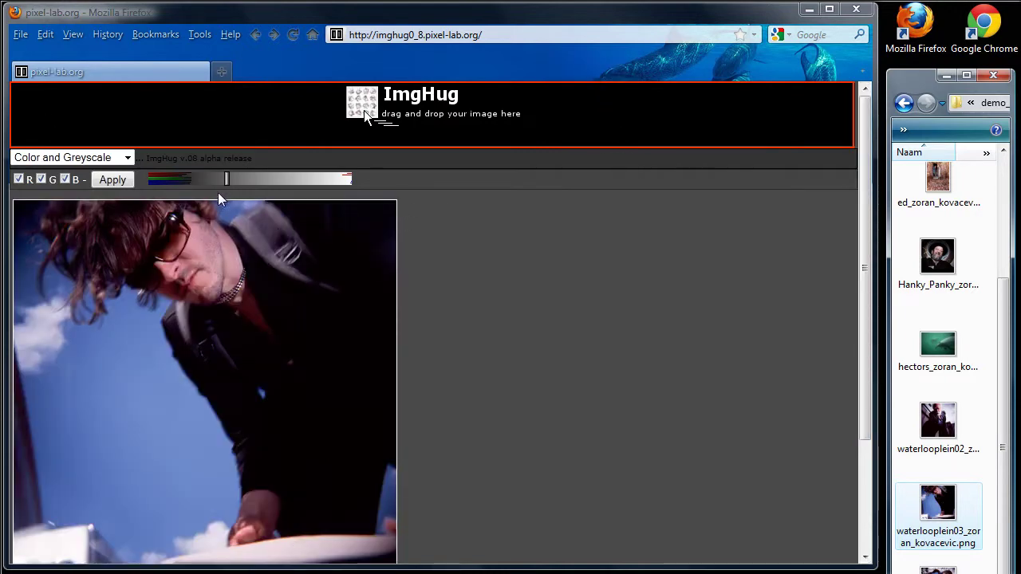
mouse_move(225, 180)
mouse_down()
mouse_move(212, 179)
mouse_move(226, 178)
mouse_up()
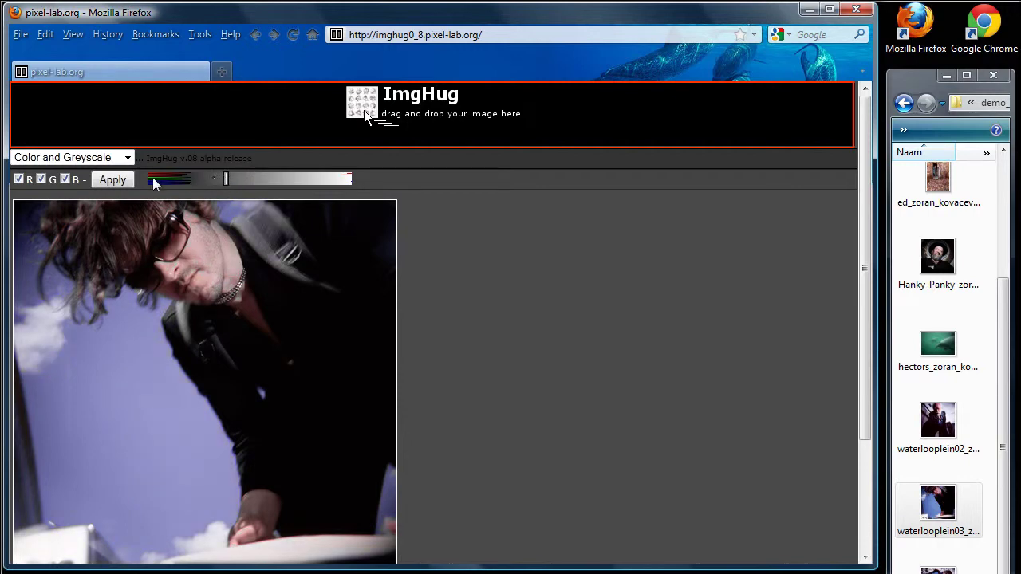
Toggle the R, G and B channel checkboxes and shift the slider until the sky turns teal
click(41, 179)
click(18, 178)
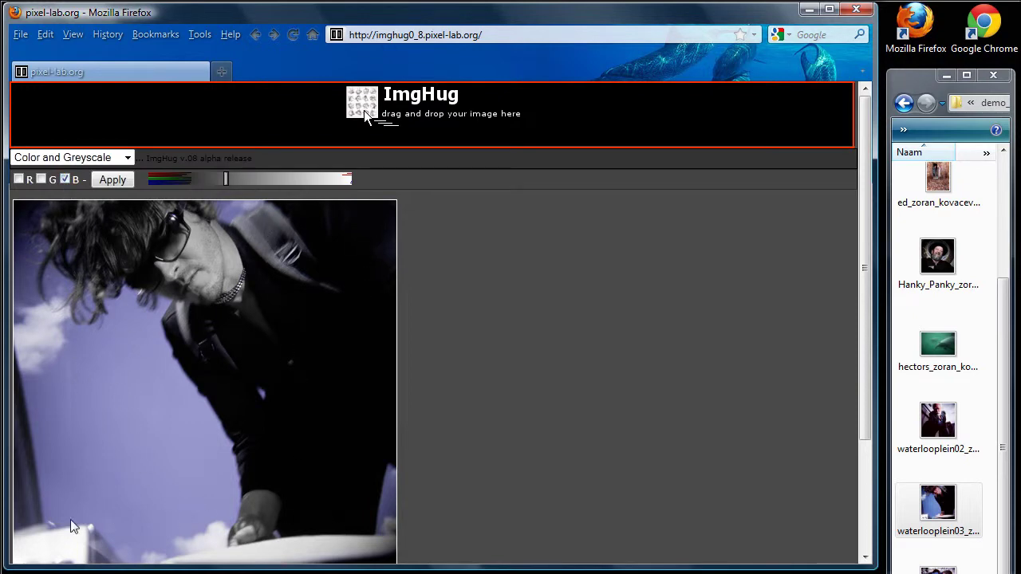
click(18, 179)
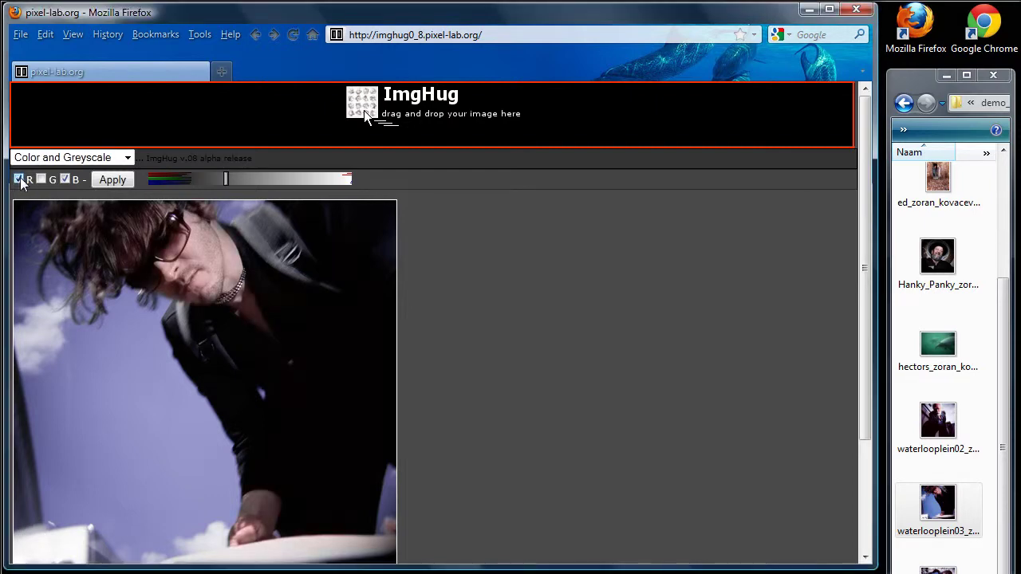
click(65, 179)
mouse_move(225, 180)
mouse_down()
mouse_move(182, 178)
mouse_move(318, 180)
mouse_up()
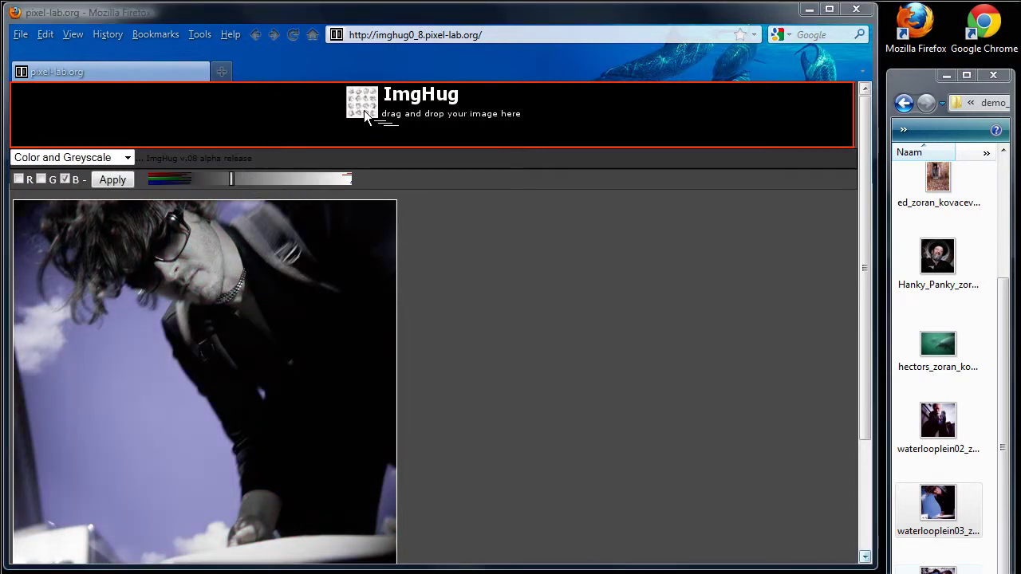
Load the man-in-blue photo and make it greyscale except for the blue jacket
mouse_move(937, 503)
mouse_down()
mouse_move(476, 94)
mouse_move(590, 122)
mouse_up()
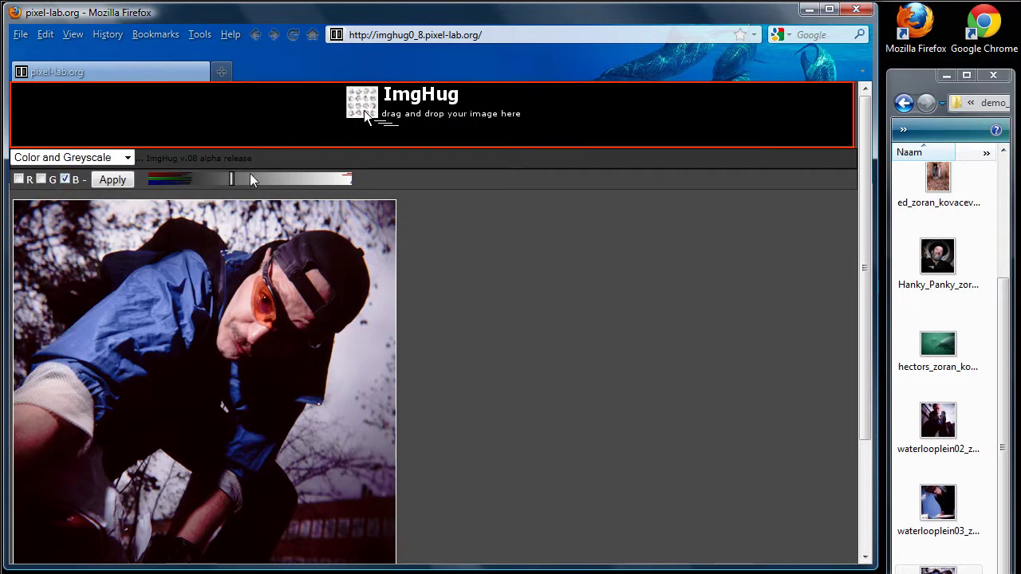
click(215, 178)
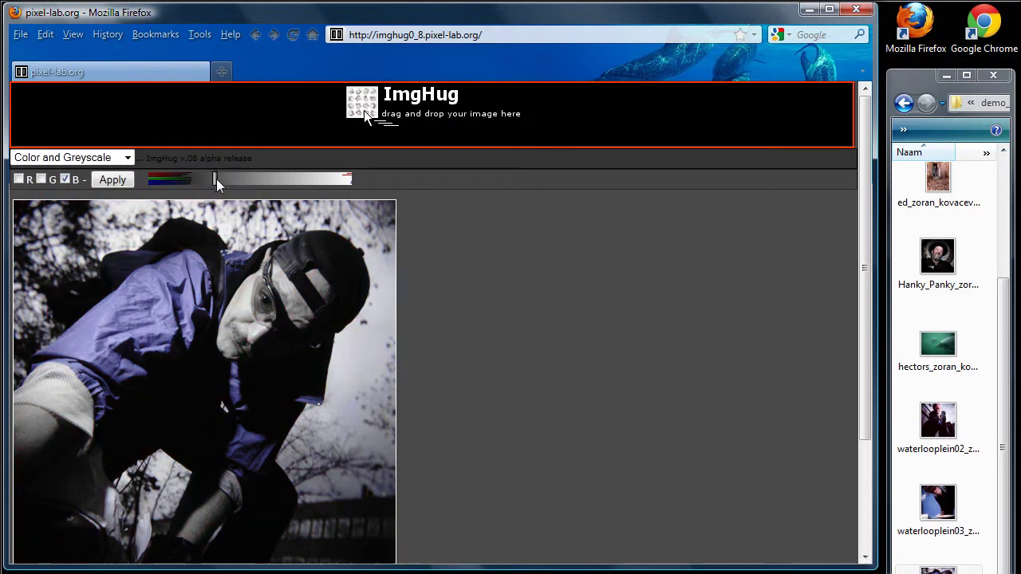
drag(234, 180, 244, 180)
drag(260, 181, 248, 181)
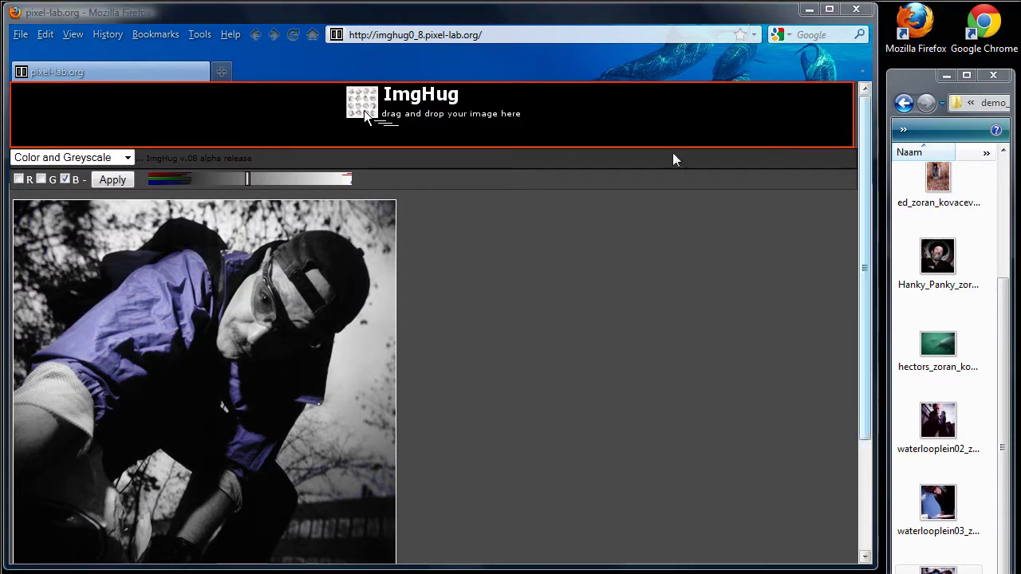
Switch to Stencils (grey), load the camz photo and tune the threshold to a one-tone stencil
click(127, 157)
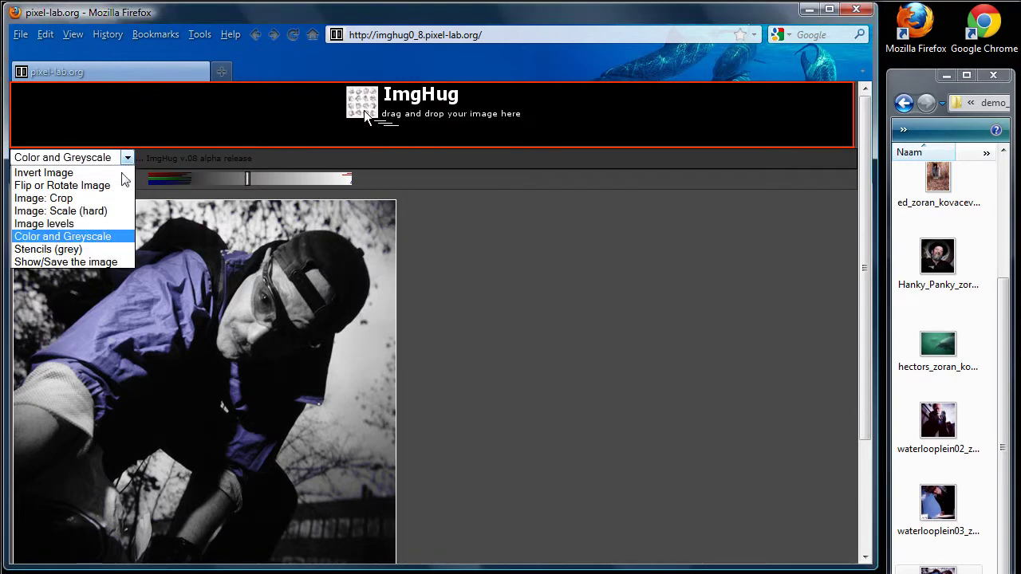
click(77, 250)
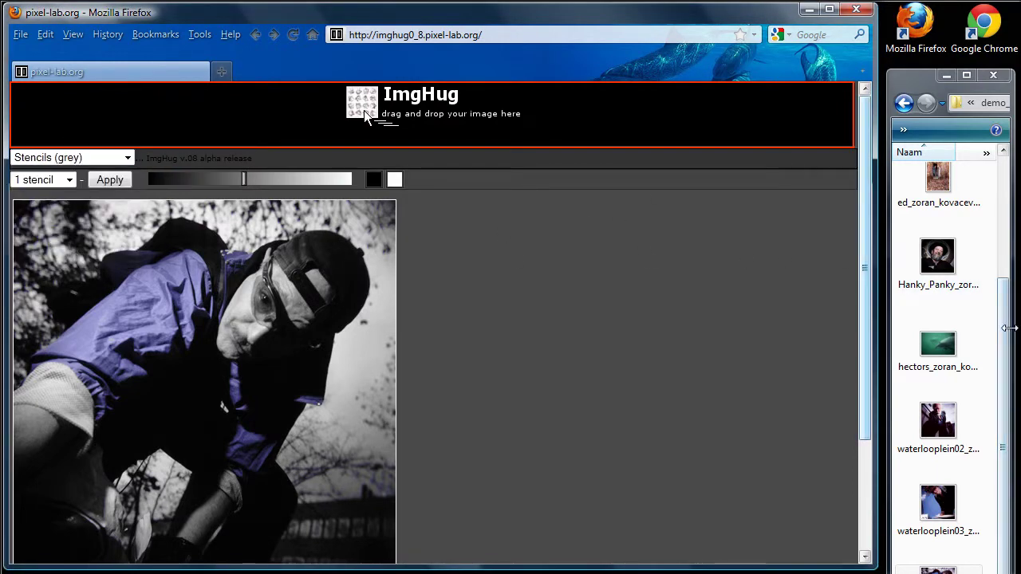
click(978, 289)
scroll(978, 289, up, 3)
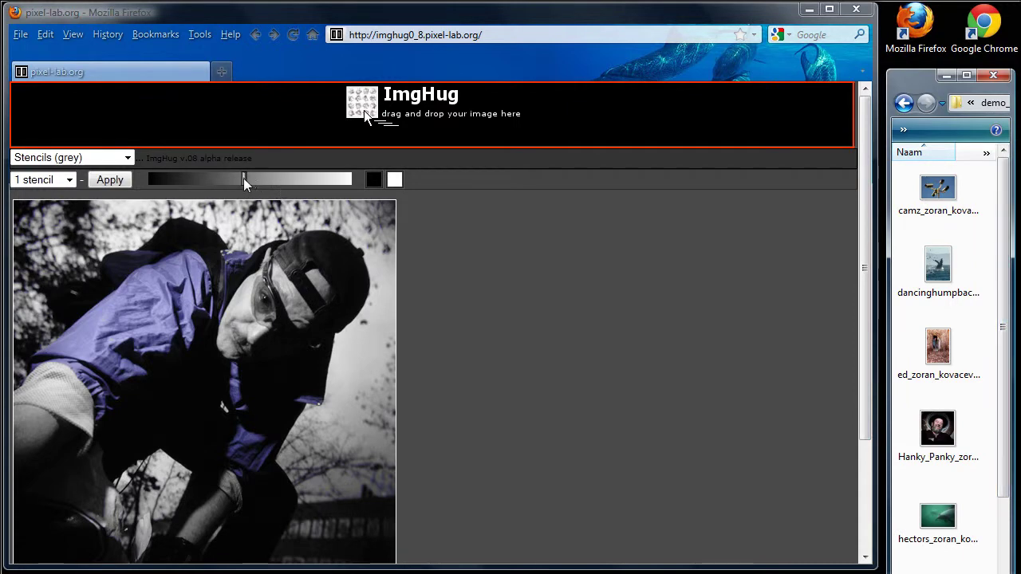
drag(243, 178, 287, 179)
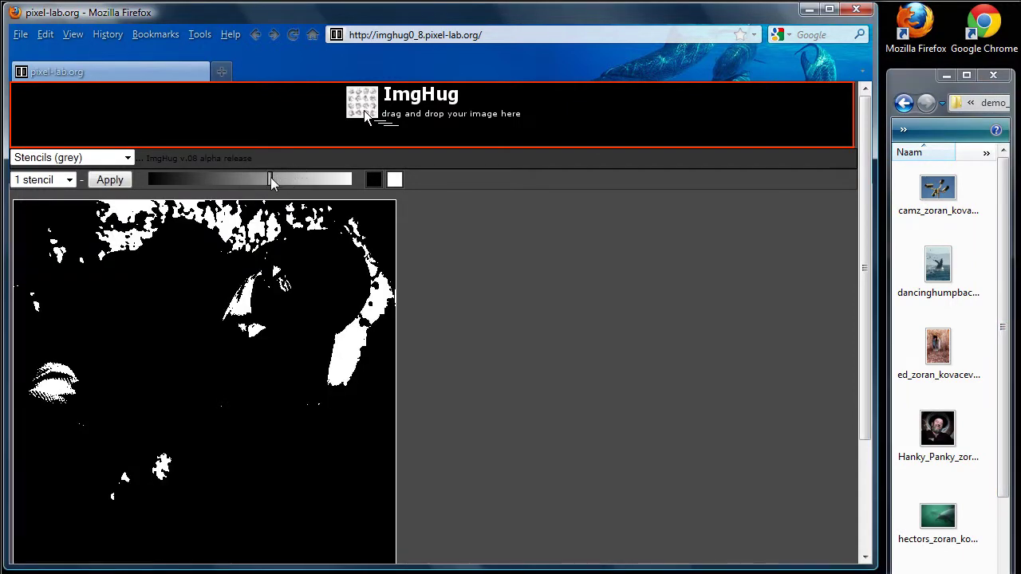
drag(270, 177, 192, 177)
drag(937, 189, 700, 115)
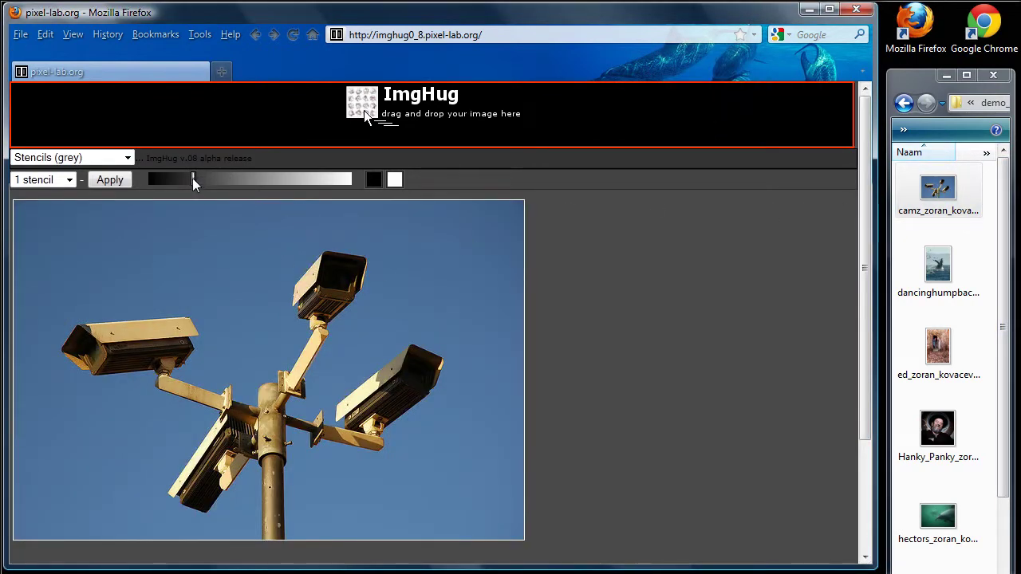
mouse_move(207, 177)
mouse_down()
mouse_move(238, 178)
mouse_move(189, 181)
mouse_up()
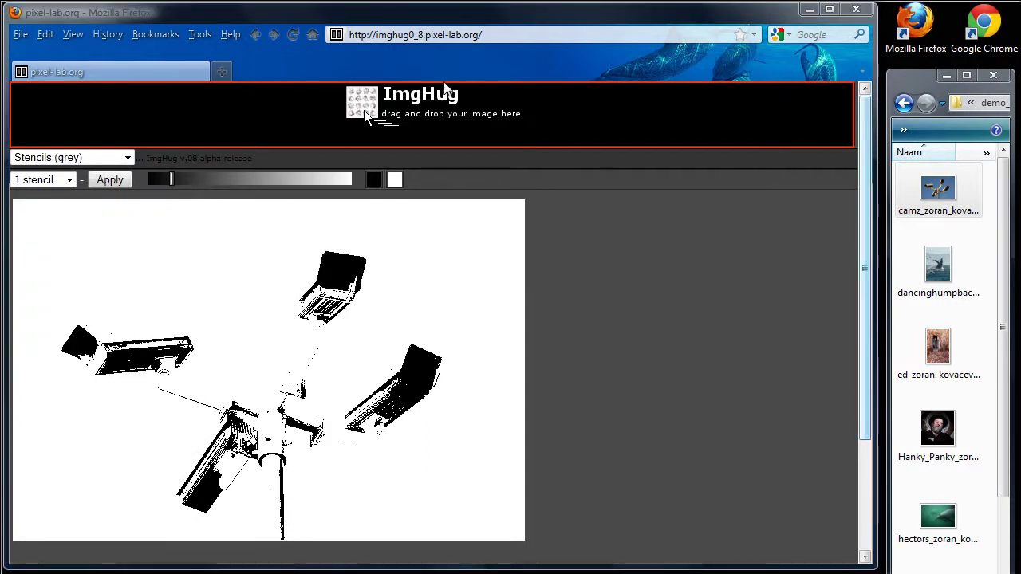
Try 5, 6 and 3 stencil levels on the camera stencil, settling on 2
click(70, 182)
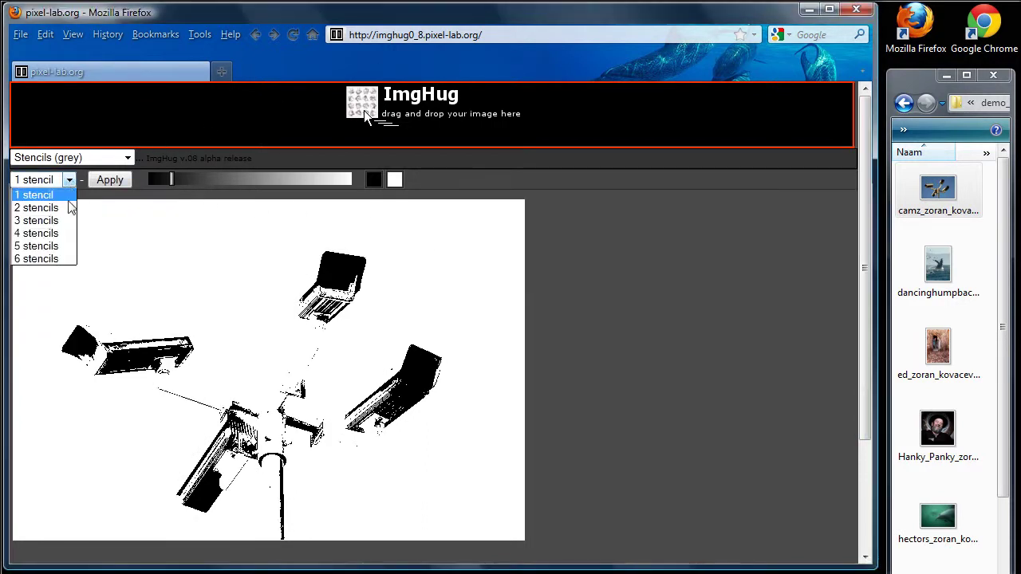
click(48, 247)
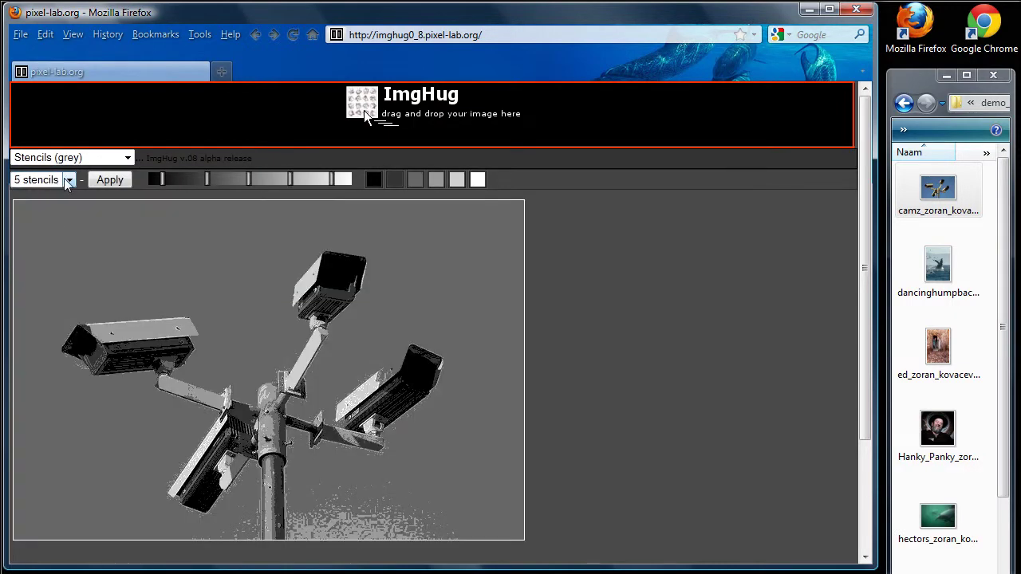
click(67, 180)
click(52, 265)
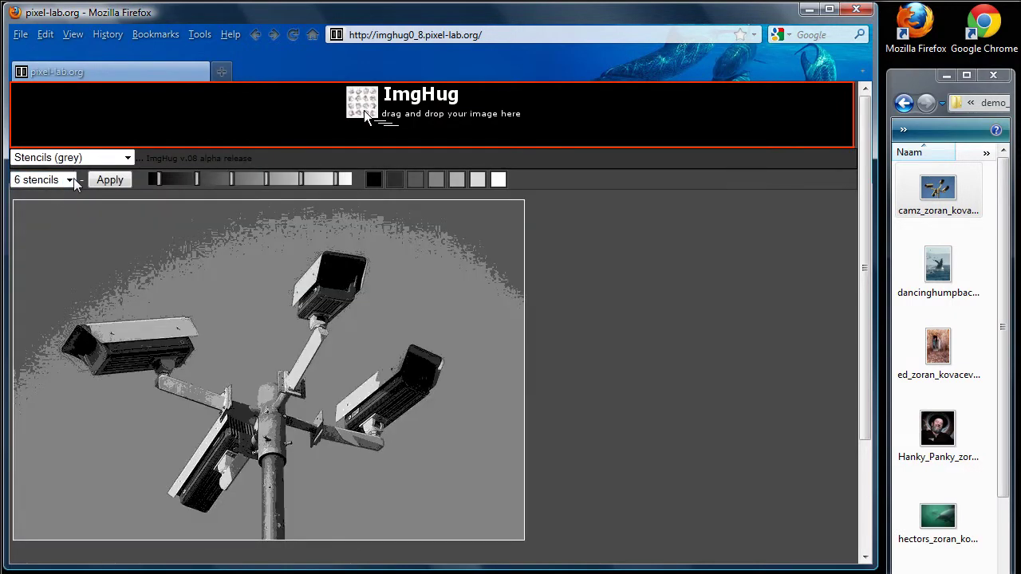
click(69, 180)
click(56, 220)
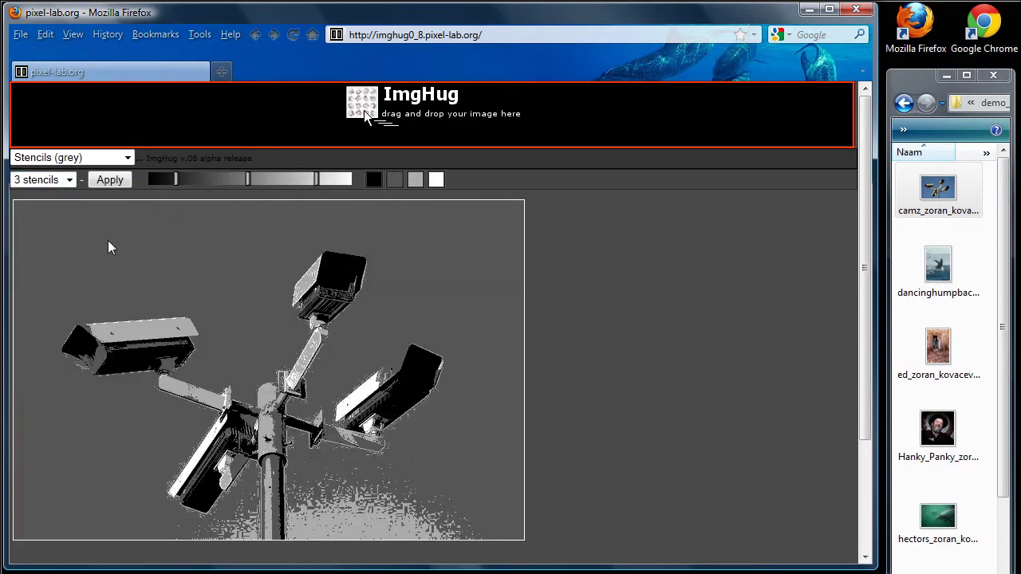
click(70, 180)
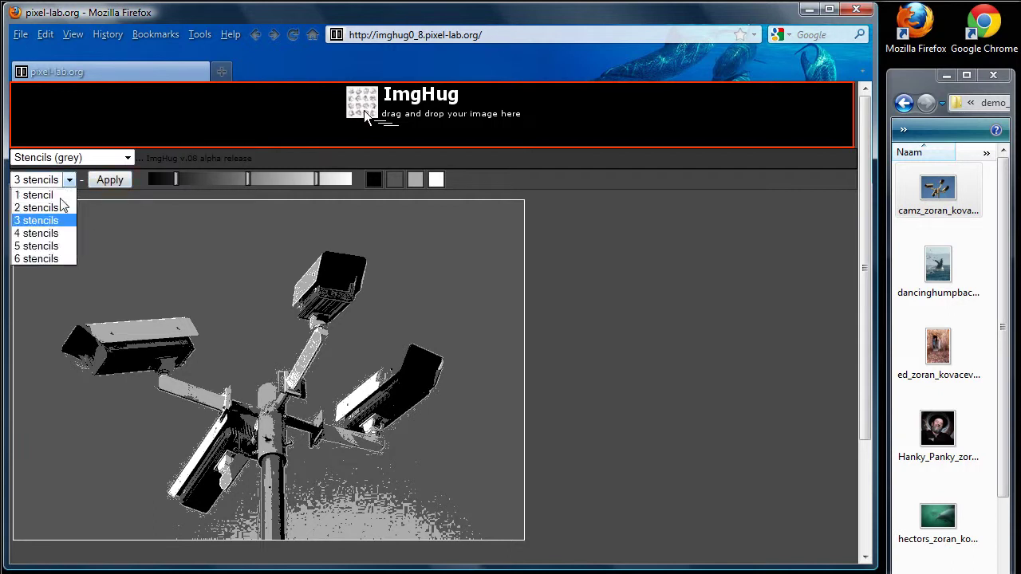
click(51, 211)
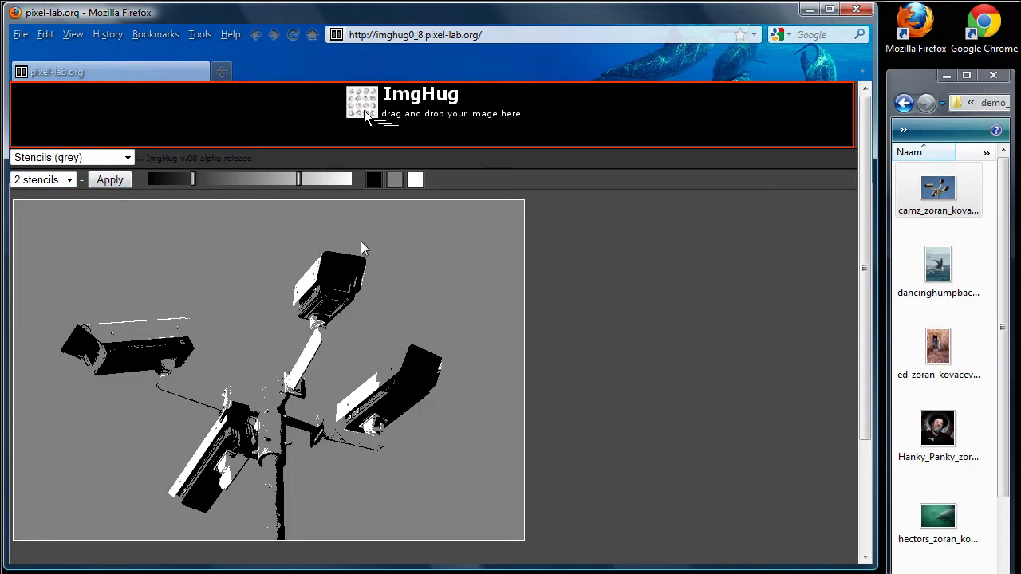
Recolour the stencil tones: bluish lavender middle, navy darks and a dark red background
click(393, 179)
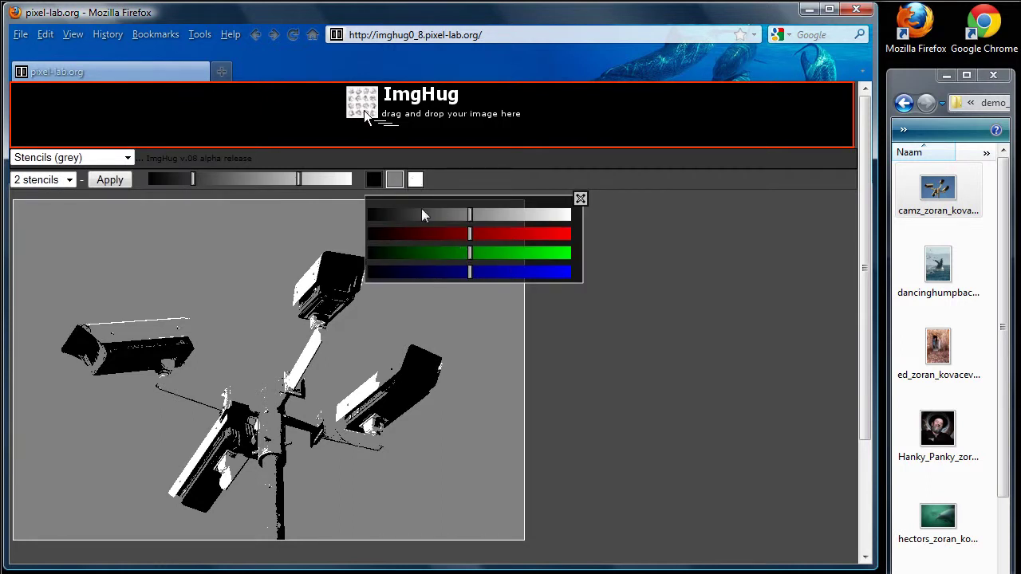
click(495, 275)
click(373, 180)
click(401, 275)
click(392, 183)
click(370, 215)
click(452, 233)
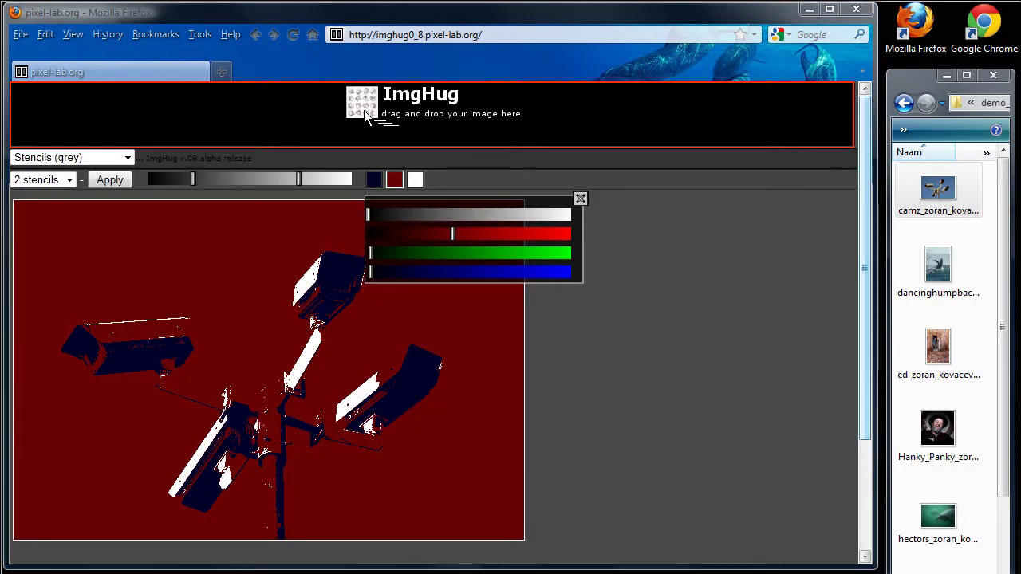
click(581, 198)
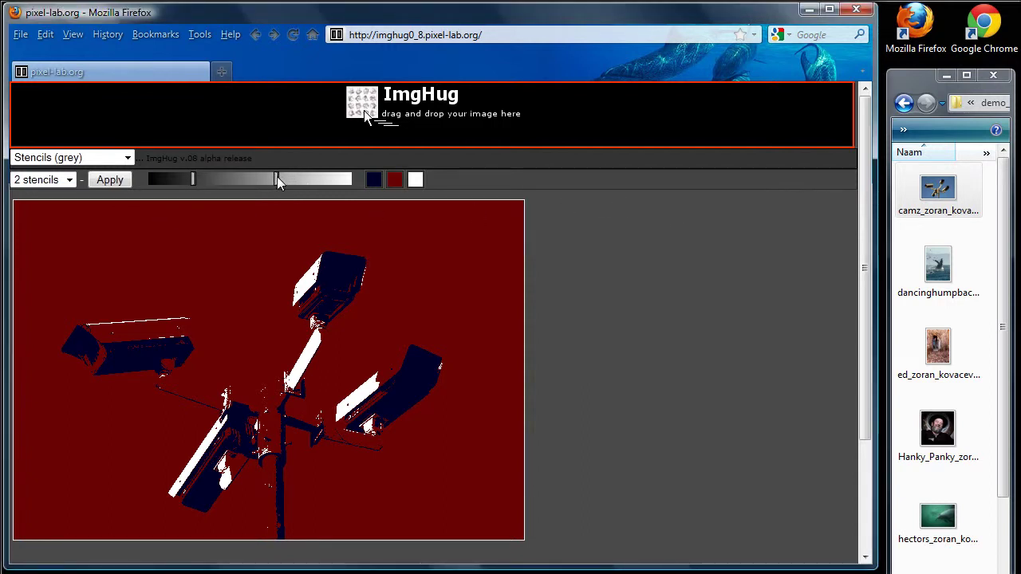
Lower the thresholds for more white on the camera pole and turn the background grey again
drag(271, 177, 254, 177)
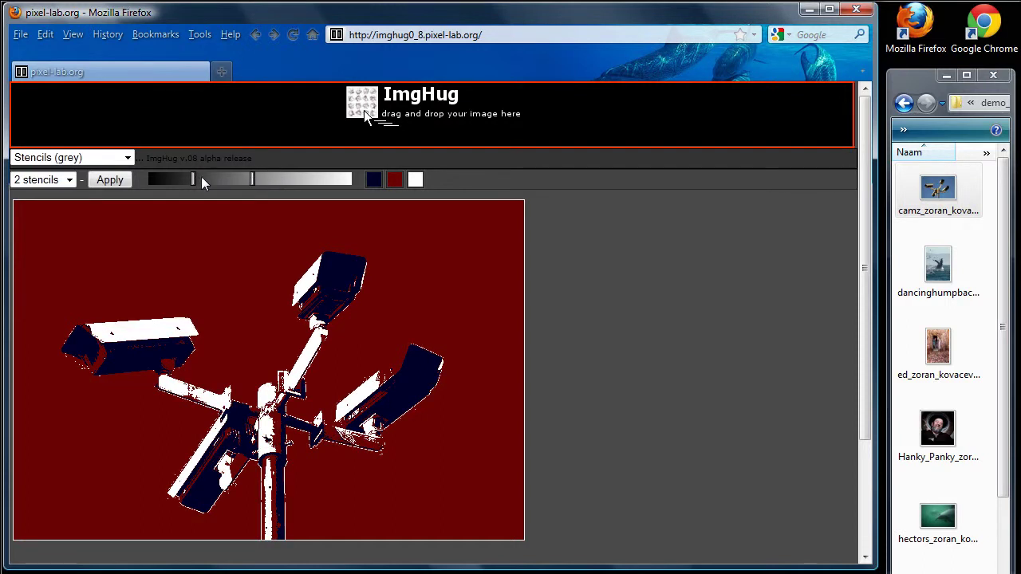
mouse_move(216, 180)
mouse_down()
mouse_move(174, 180)
mouse_move(227, 188)
mouse_up()
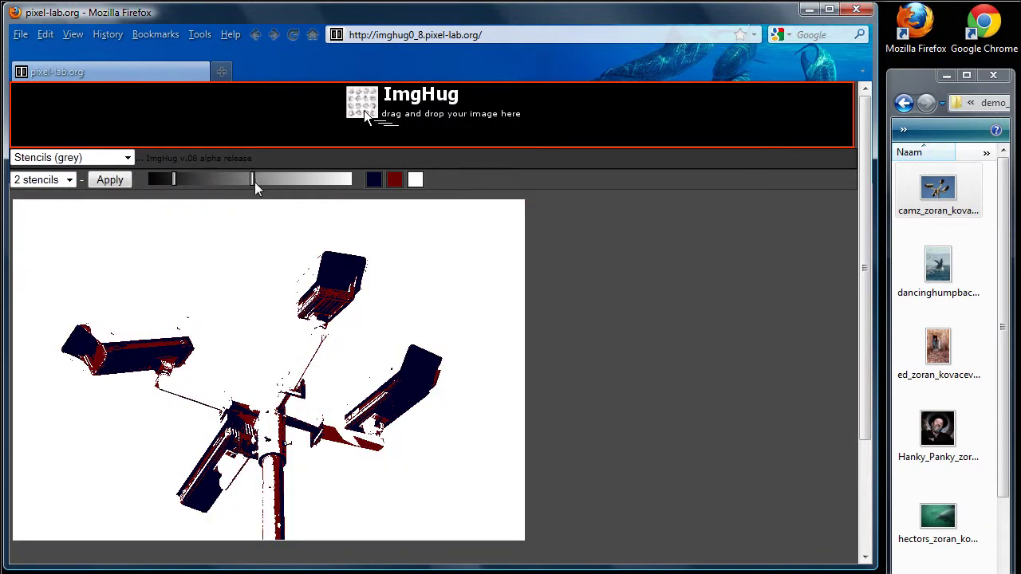
click(395, 180)
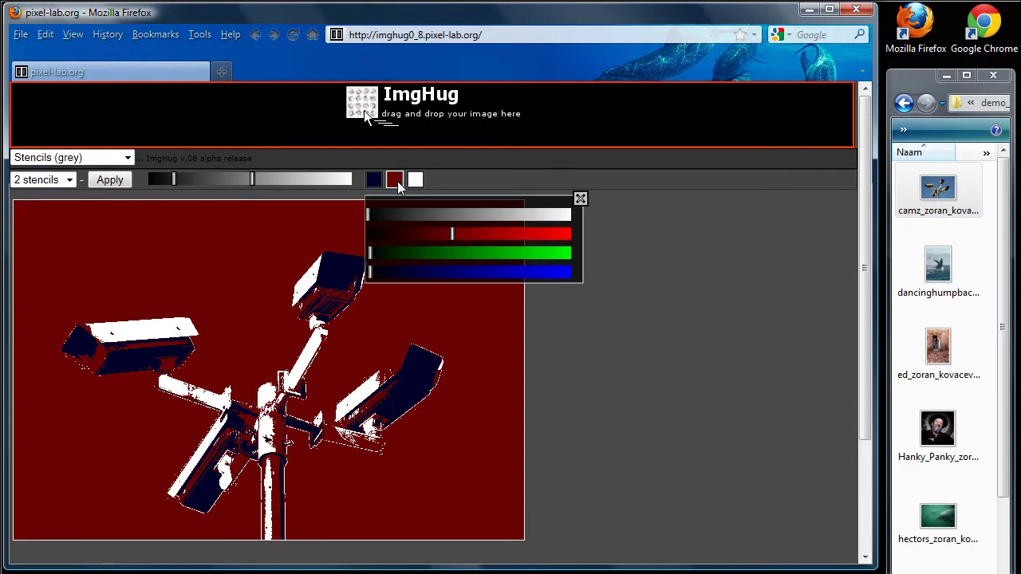
click(471, 215)
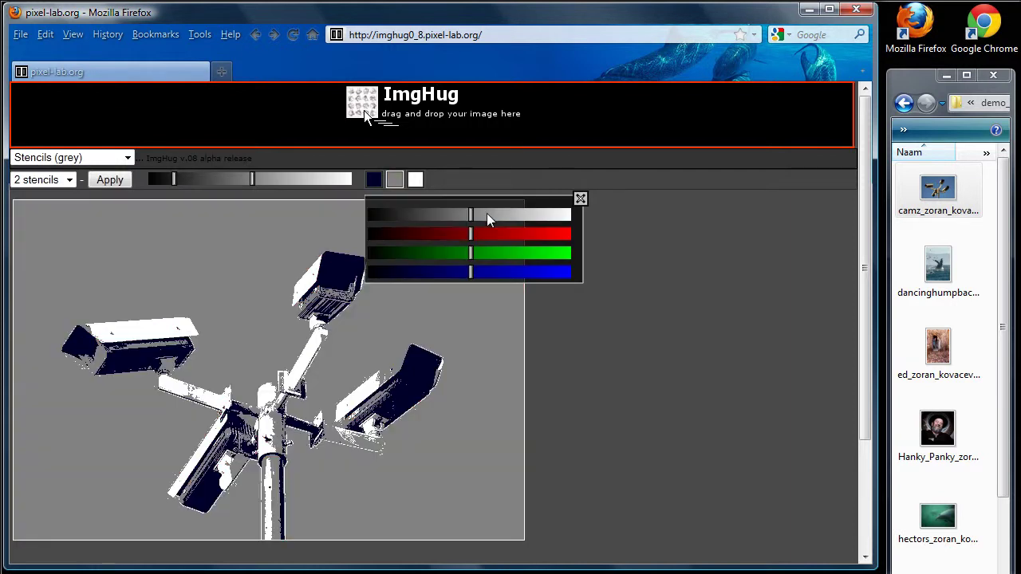
click(580, 198)
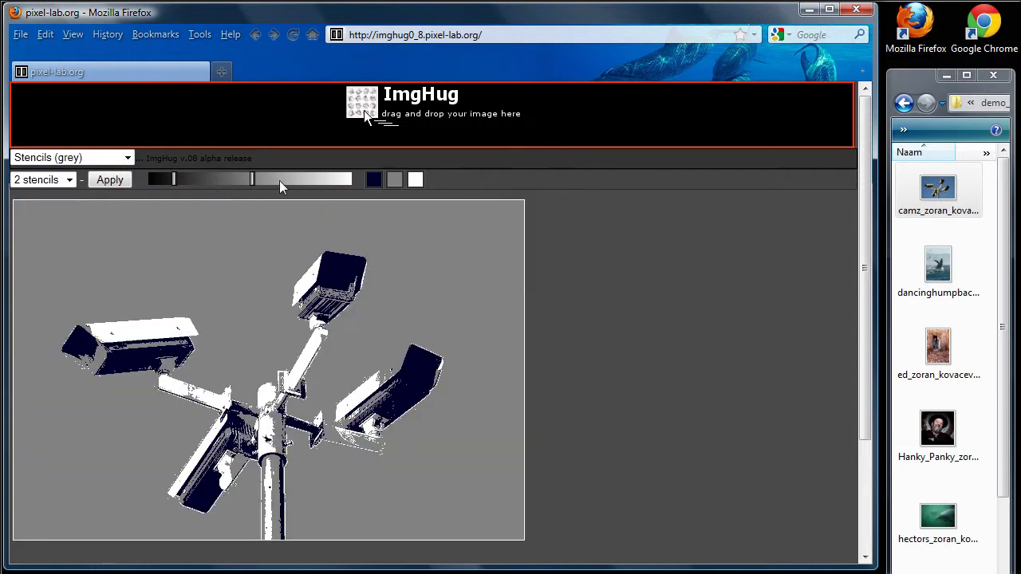
Recolour the navy tone and adjust the three thresholds to reshape the navy, dark red and white areas
drag(253, 179, 269, 180)
click(379, 178)
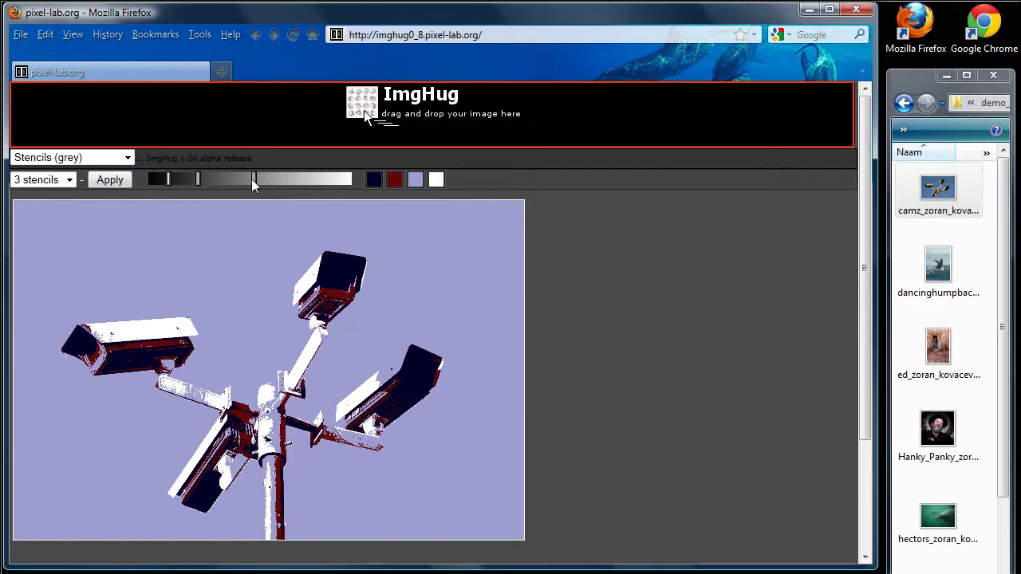
mouse_move(251, 180)
mouse_down()
mouse_move(242, 181)
mouse_move(280, 182)
mouse_move(270, 183)
mouse_up()
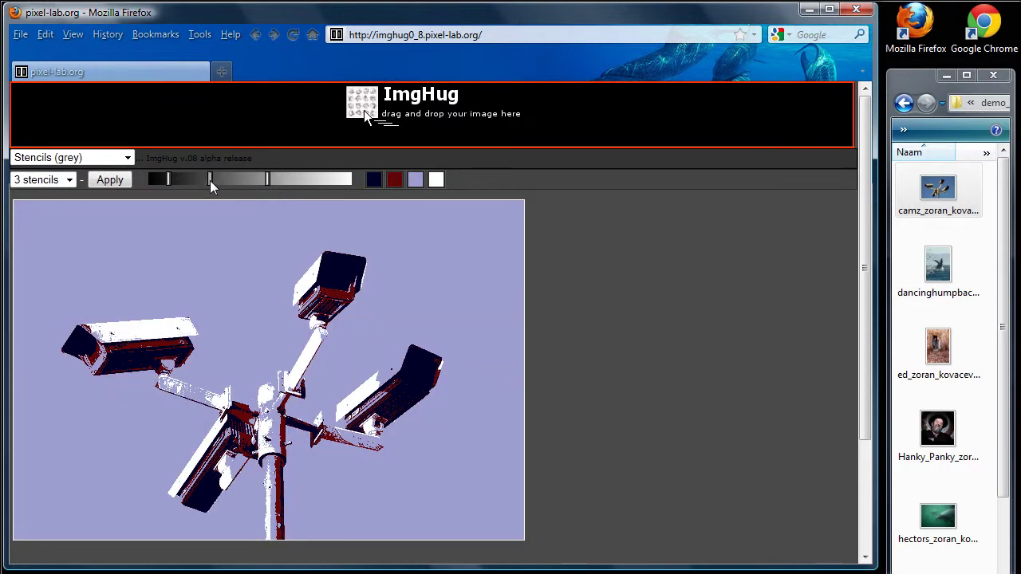
drag(209, 180, 215, 178)
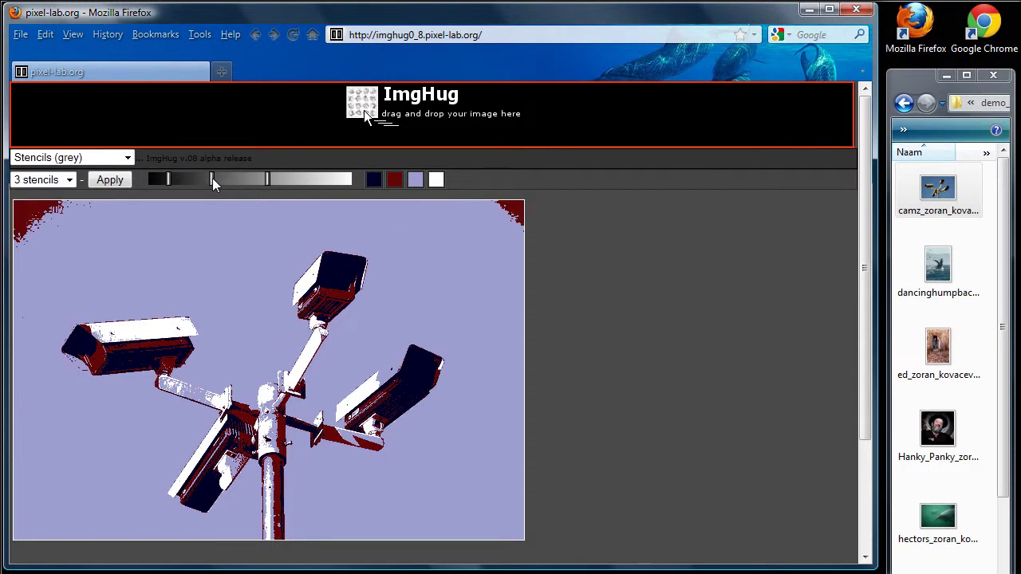
click(212, 178)
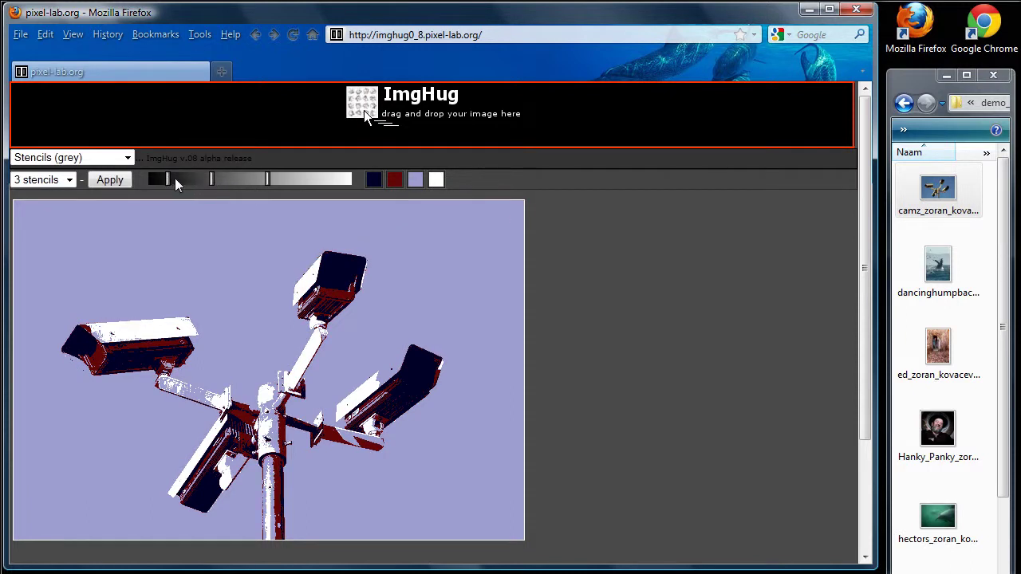
mouse_move(183, 178)
mouse_down()
mouse_move(160, 180)
mouse_move(170, 180)
mouse_up()
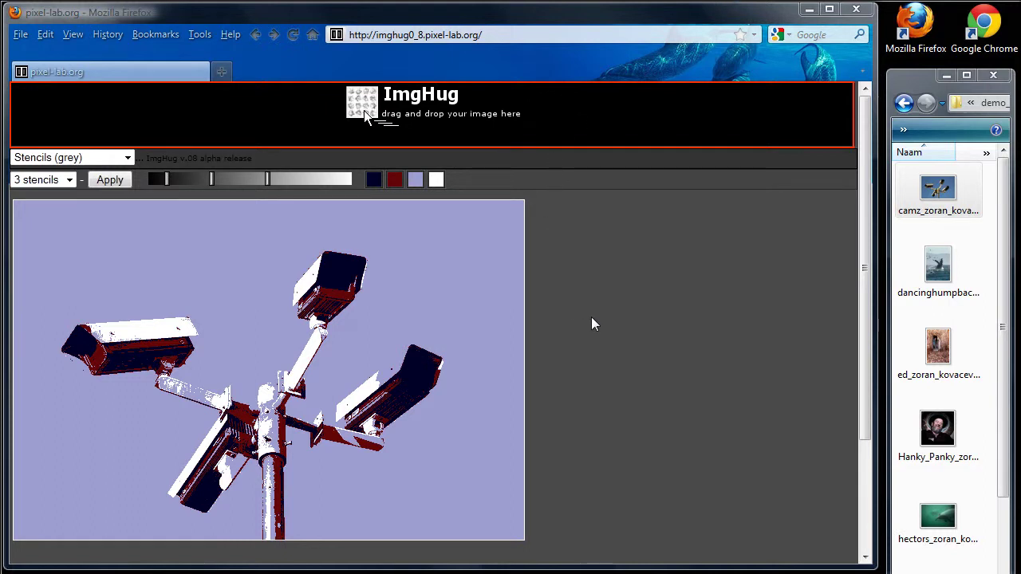
Load the photographer's Flickr photostream in a new Firefox tab from the address-bar suggestion
click(483, 35)
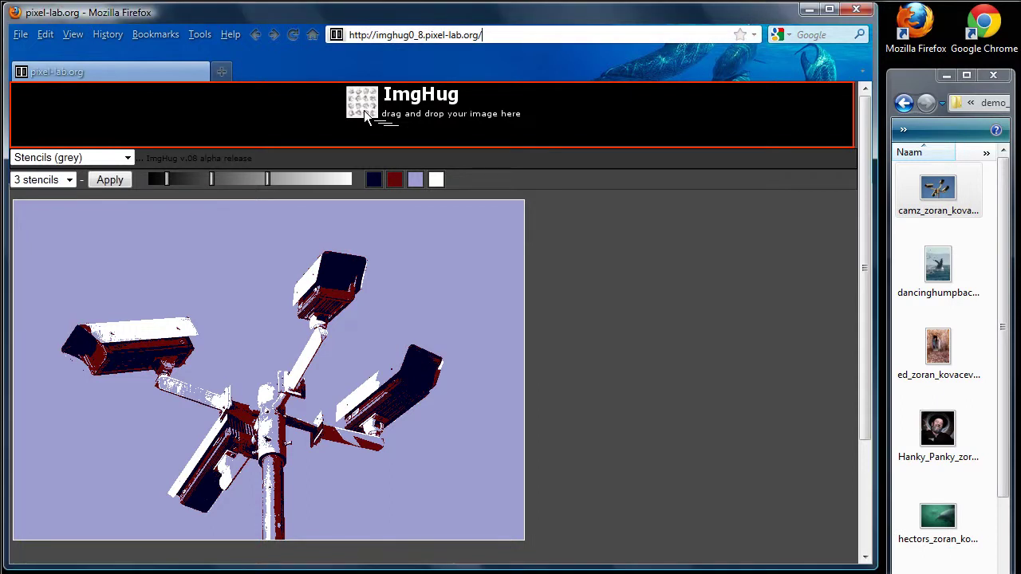
key(ctrl+a)
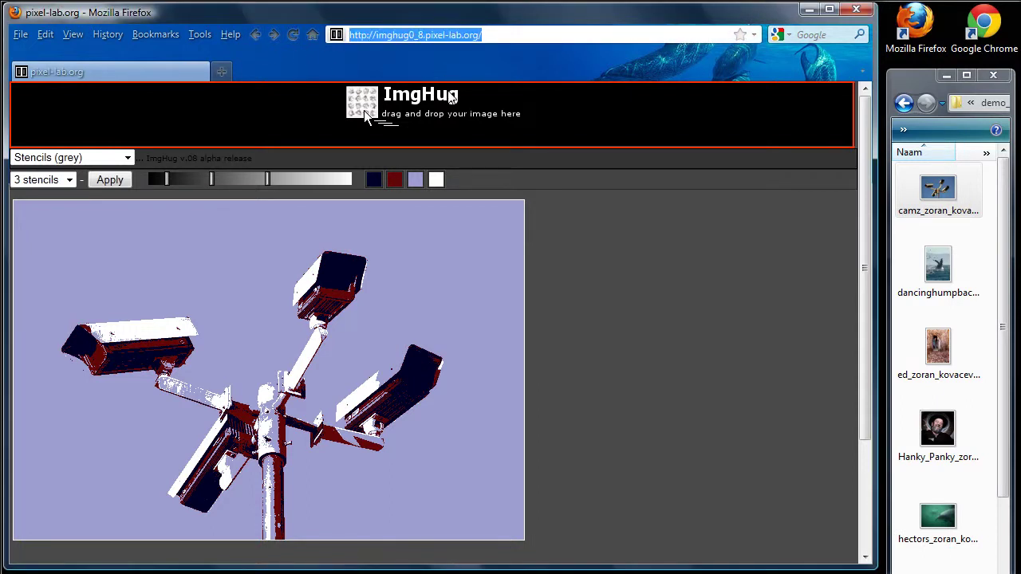
key(ctrl+t)
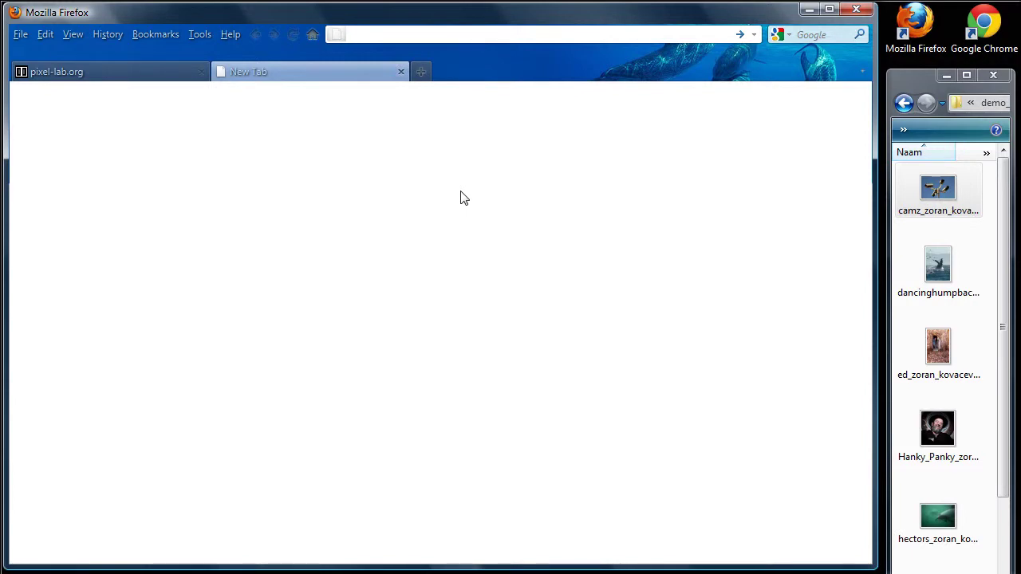
text(jant)
key(Down)
key(Return)
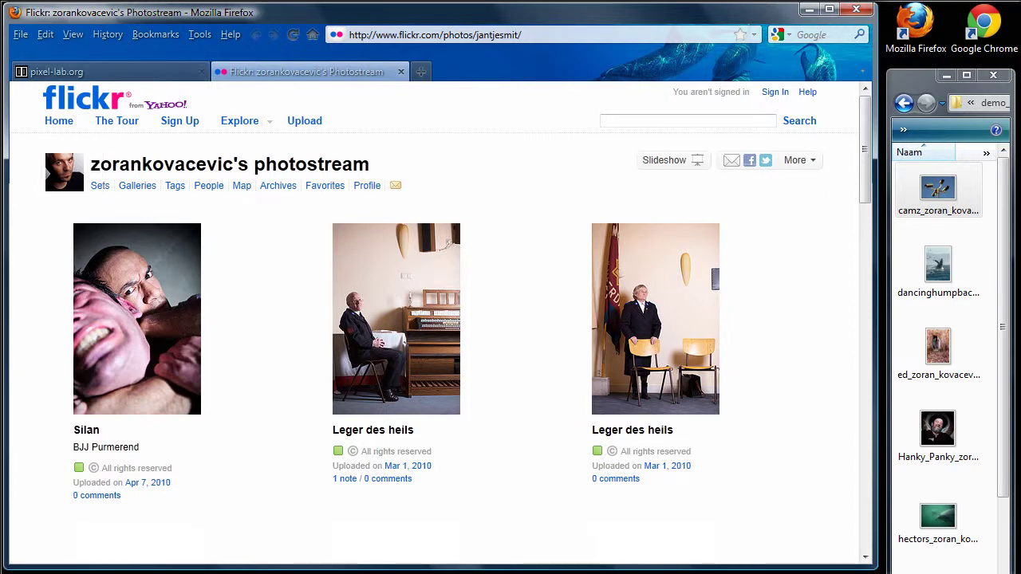
Return the stencil tab to the pixel-lab.org homepage listing ImgHug v0.8 and NTexLab v0.7
click(132, 74)
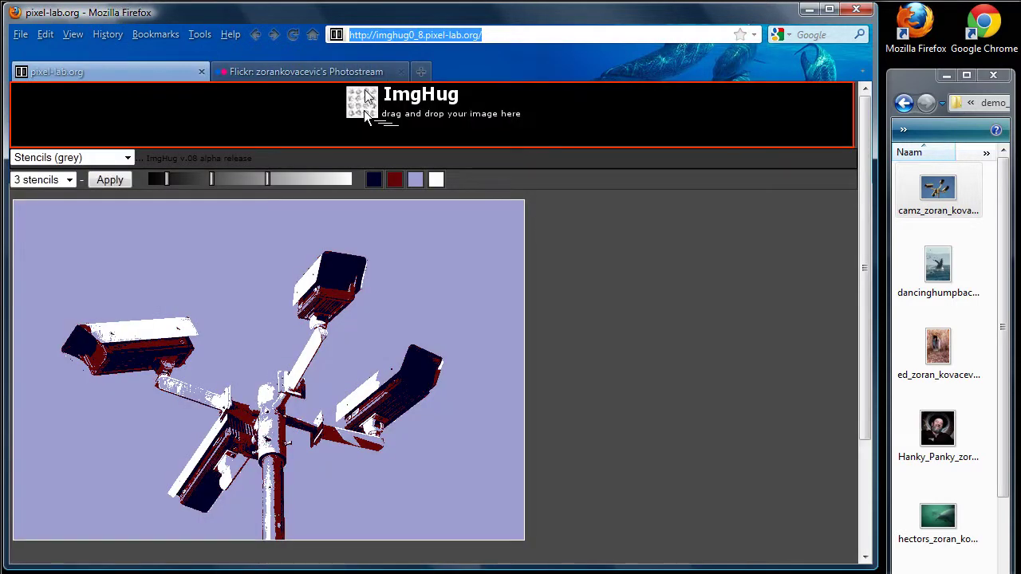
click(257, 35)
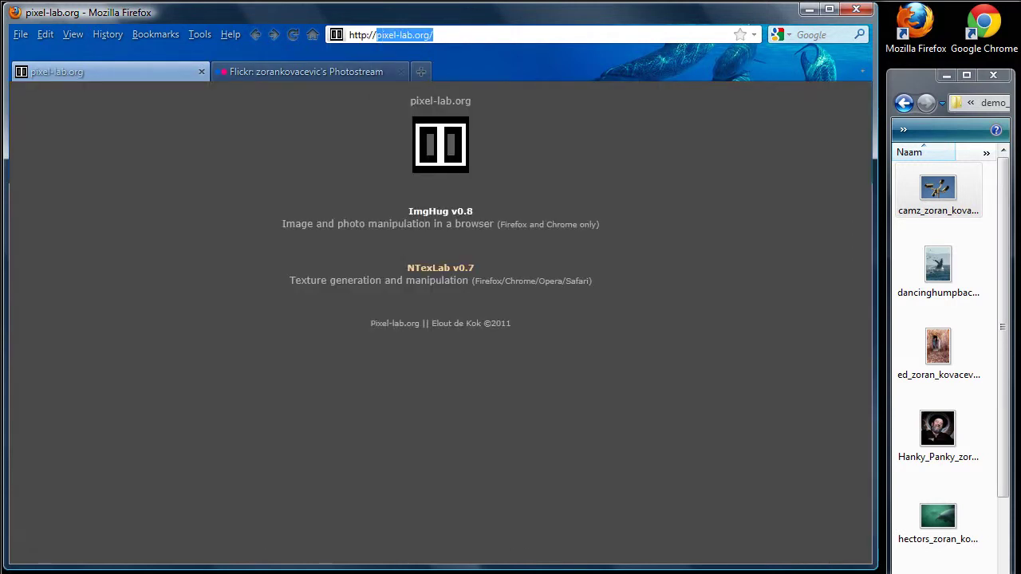